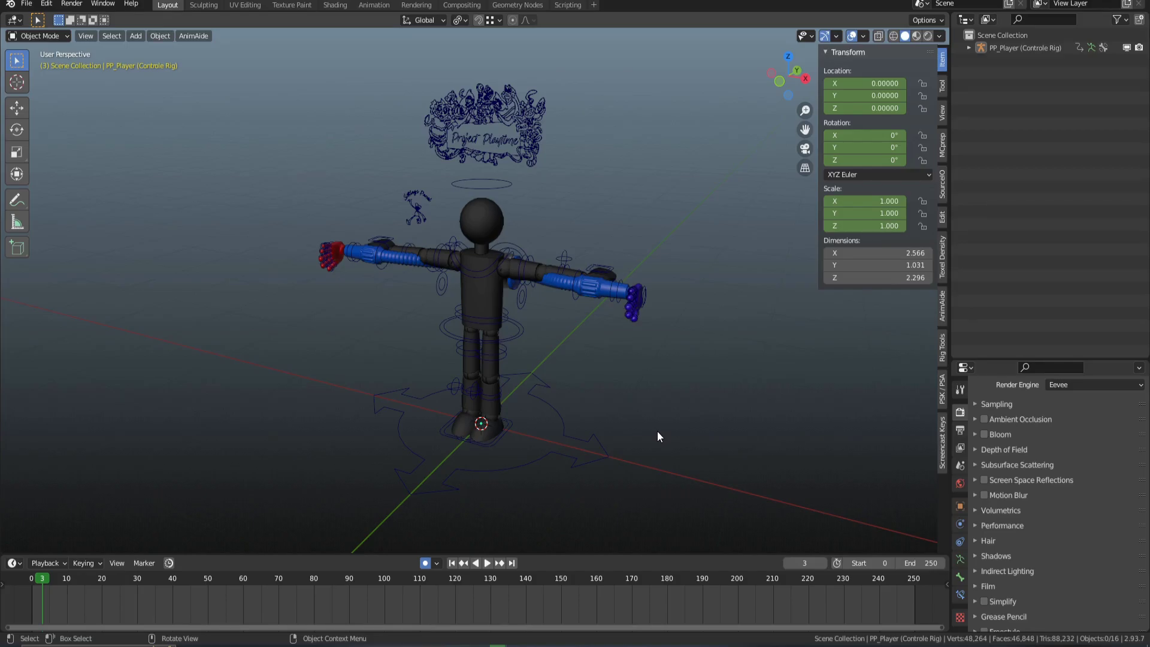
Locate the add-cosmetic script in the PP Player Cosmetics Drive folder in the web browser.
left_click(175, 380)
key("alt+Tab")
left_click_drag(518, 158, 609, 110)
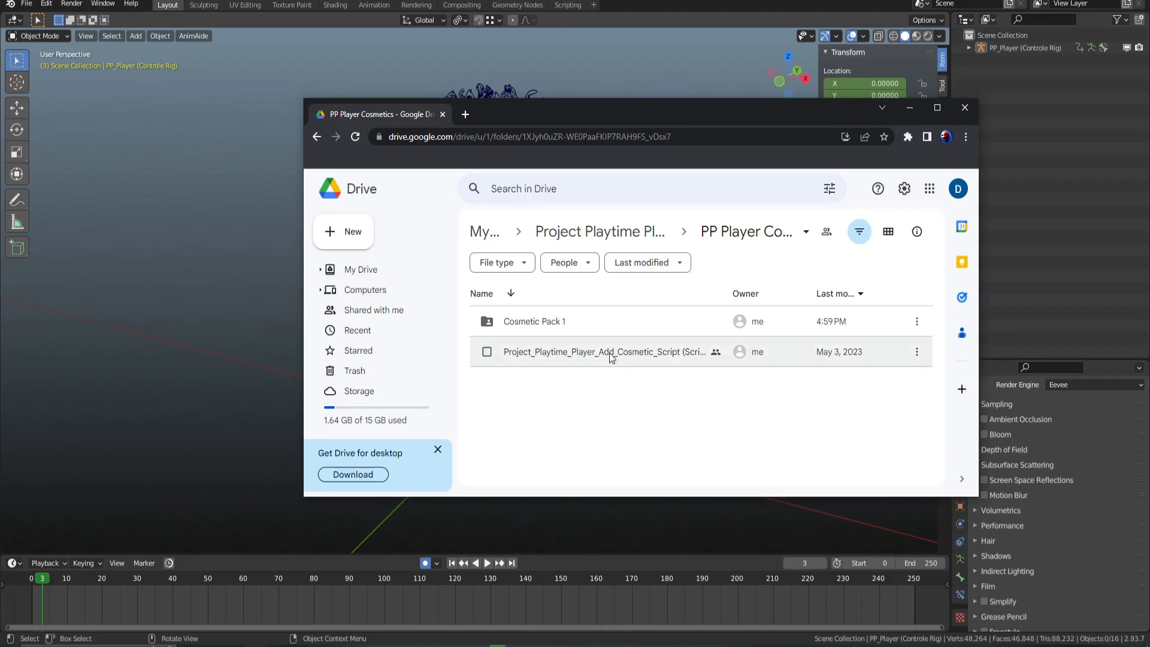
double_click(535, 322)
double_click(545, 352)
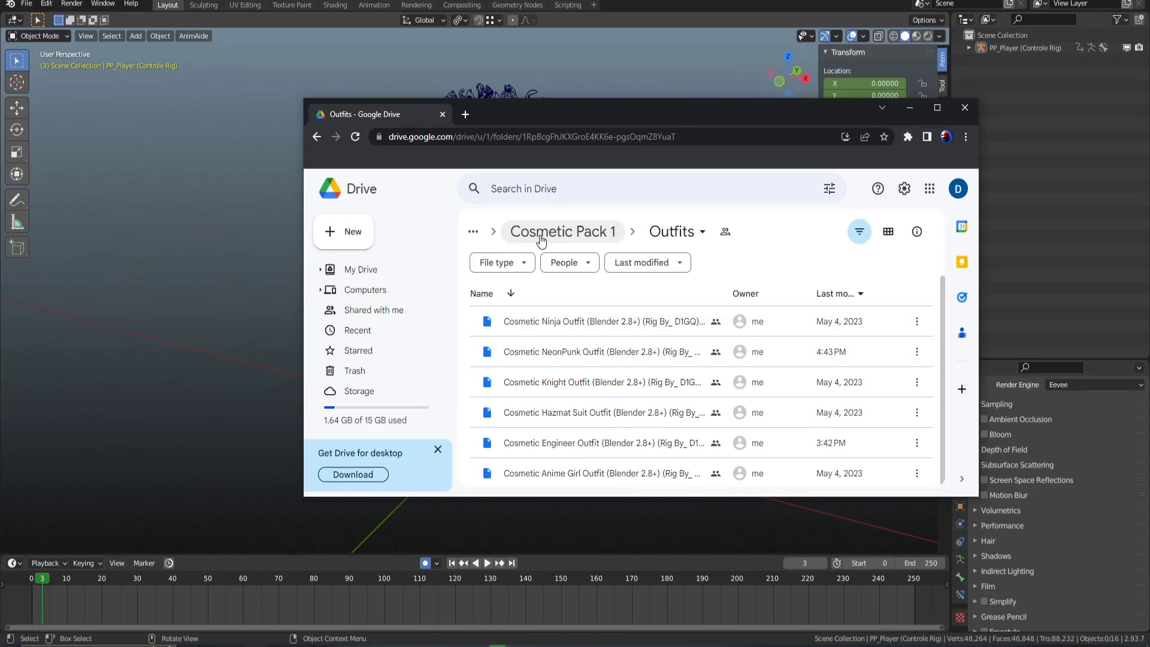
left_click(559, 235)
left_click(560, 239)
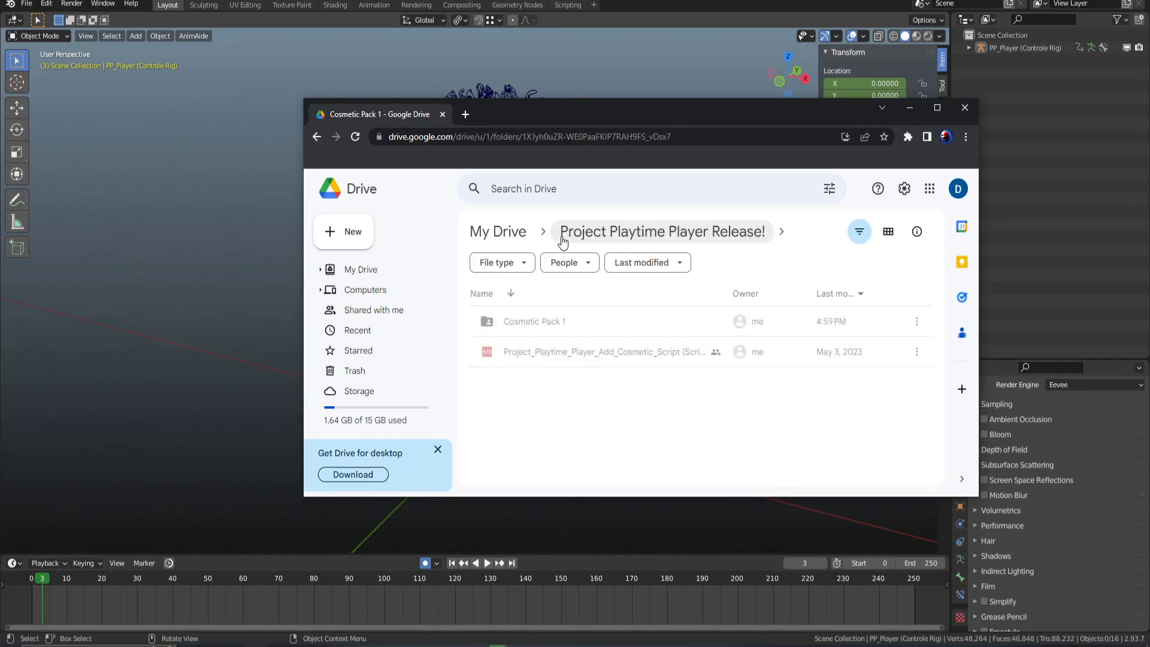
left_click(580, 352)
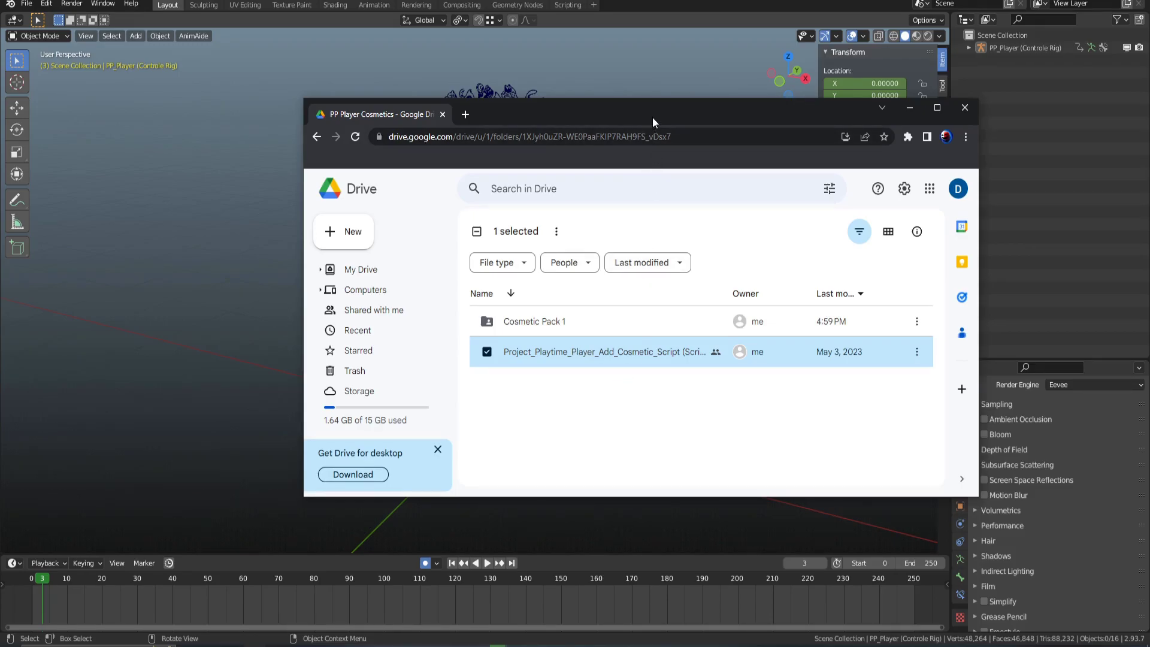
left_click_drag(652, 117, 0, 263)
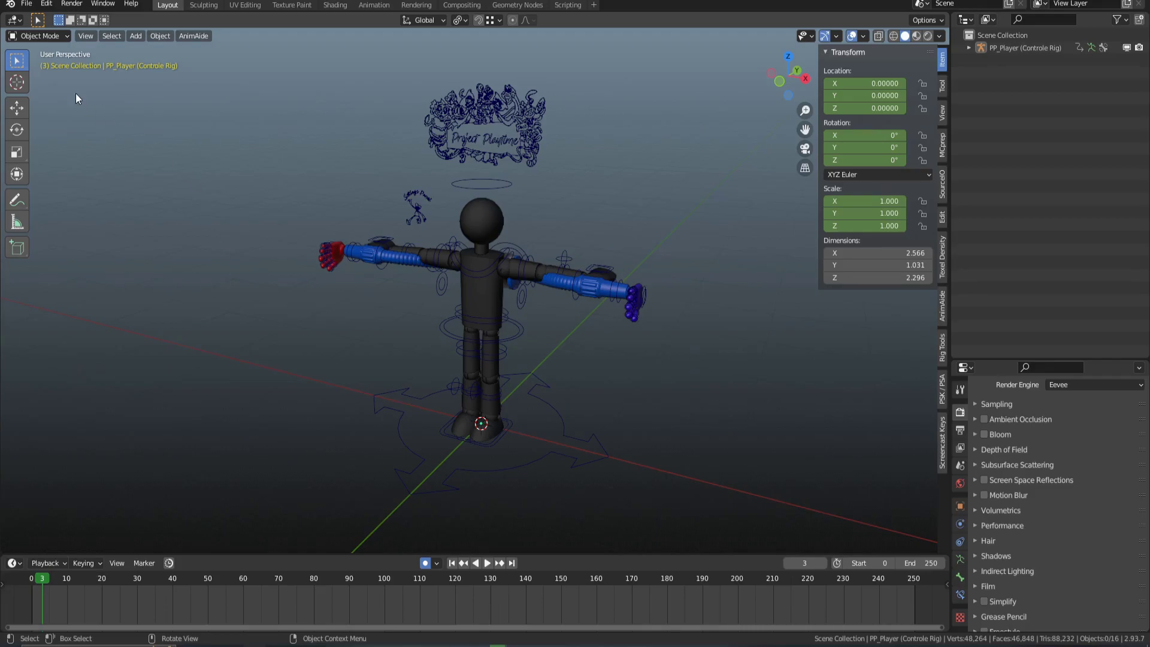
Append from PP Player Cosmetics > Cosmetic Pack 1 > Cosmetic Sets, opening the first set's Collection folder.
left_click(26, 3)
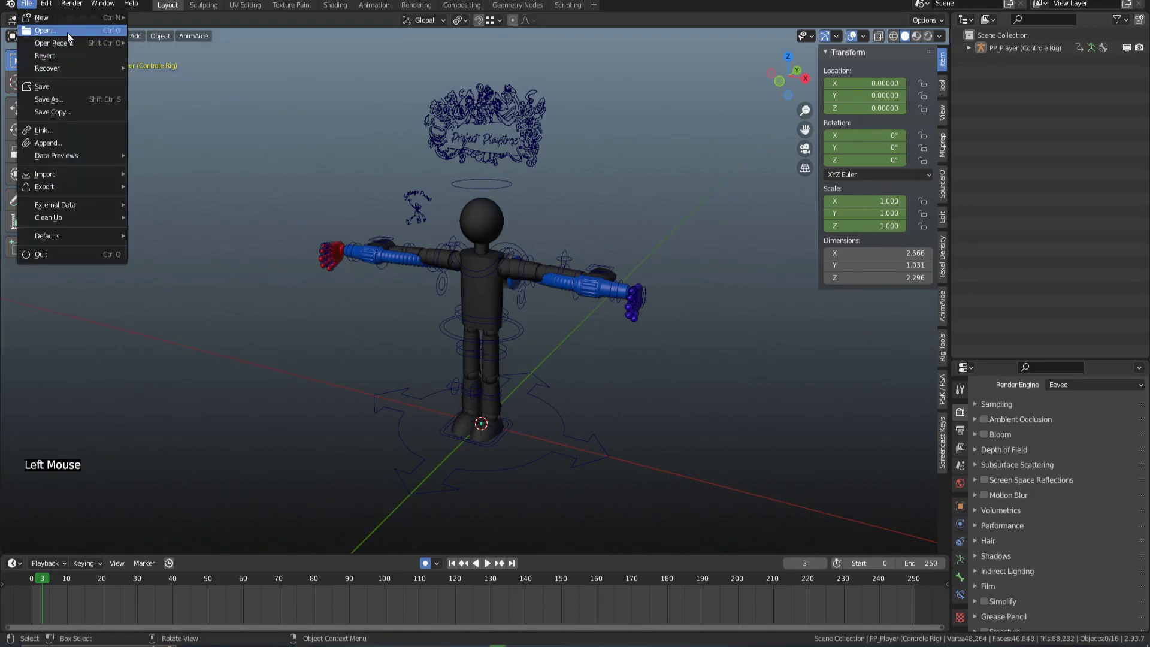
left_click(80, 142)
double_click(386, 194)
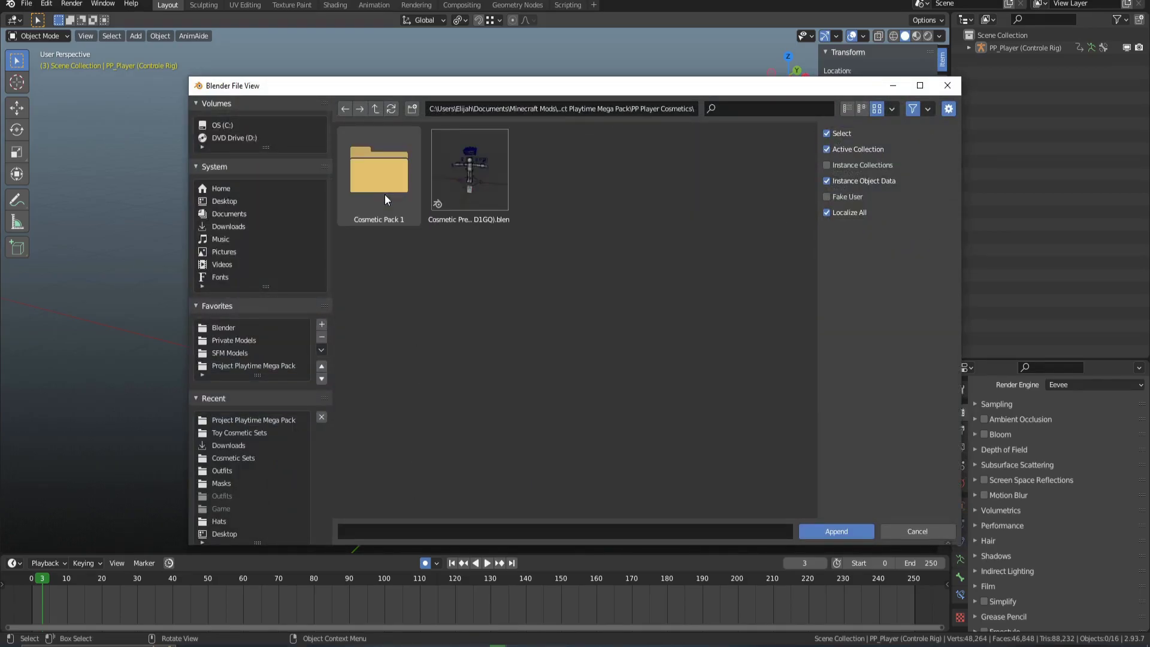
double_click(395, 199)
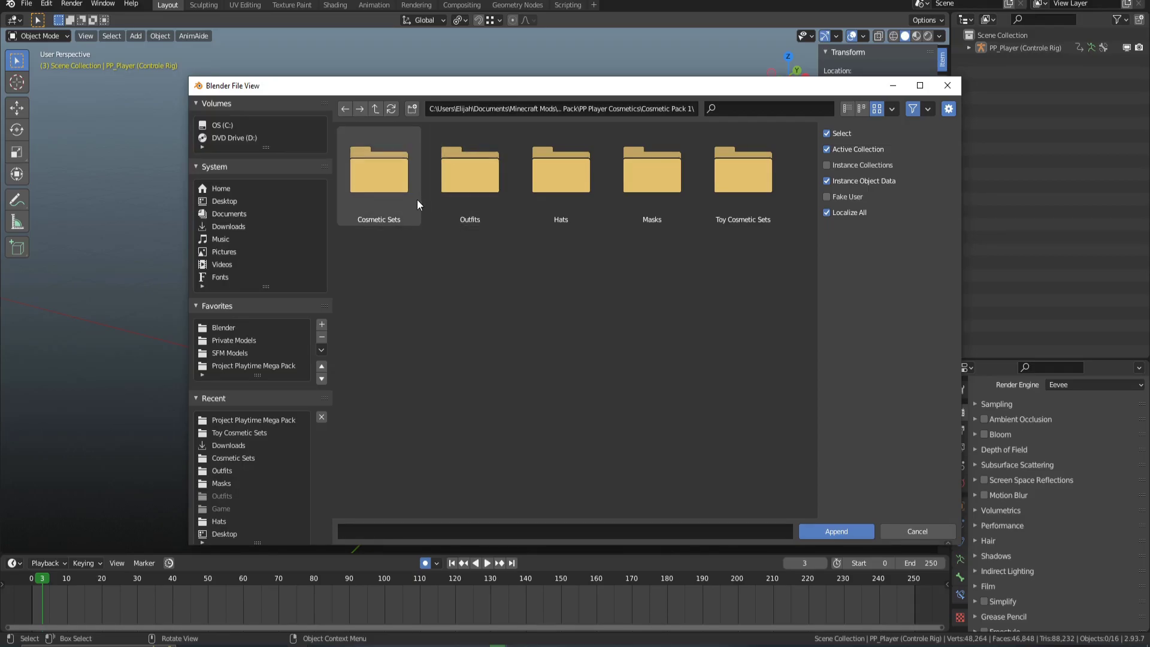
double_click(417, 200)
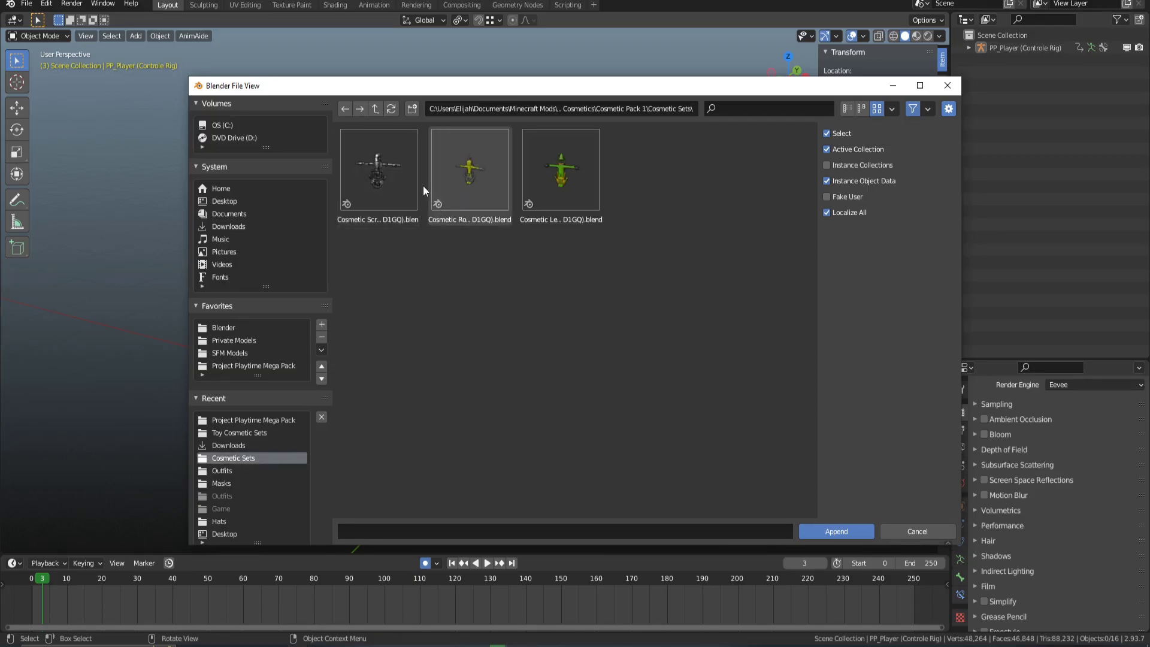
double_click(384, 143)
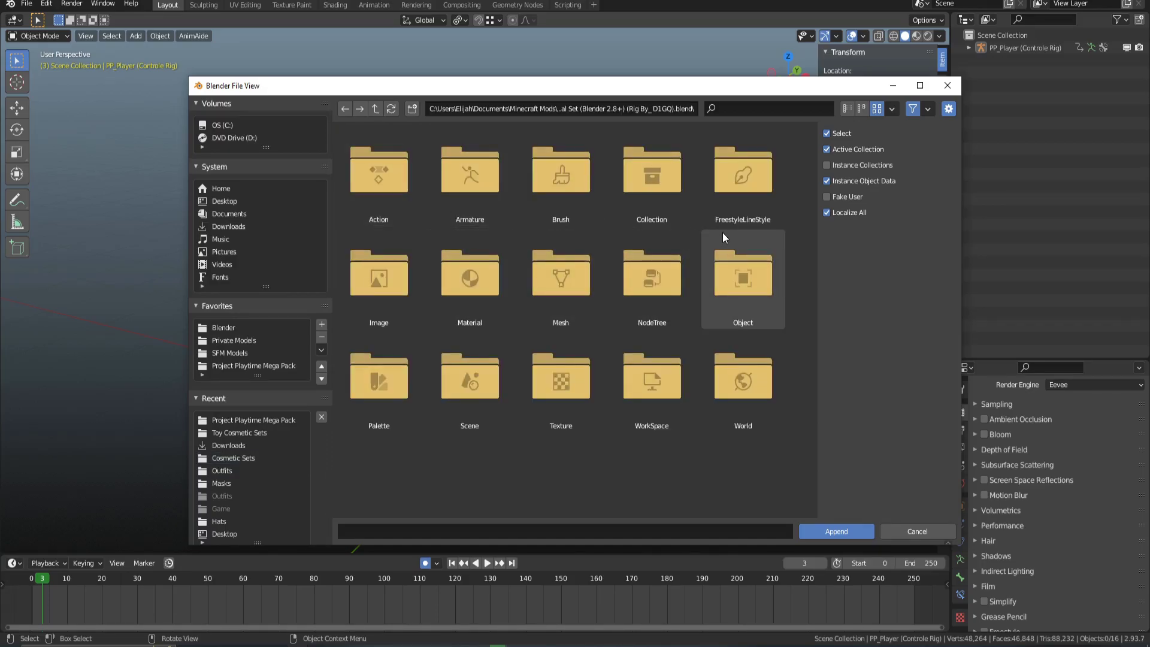
double_click(676, 202)
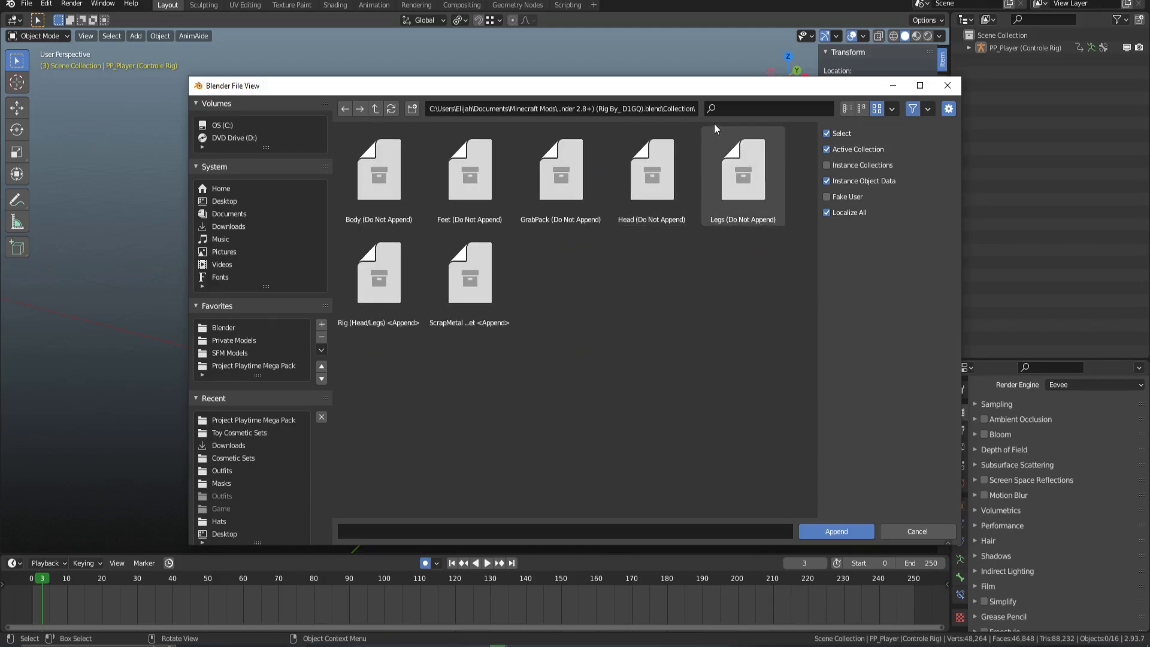
Filter the collection list by '<' and pick Rig (Head/Legs) <Append>.
left_click(721, 110)
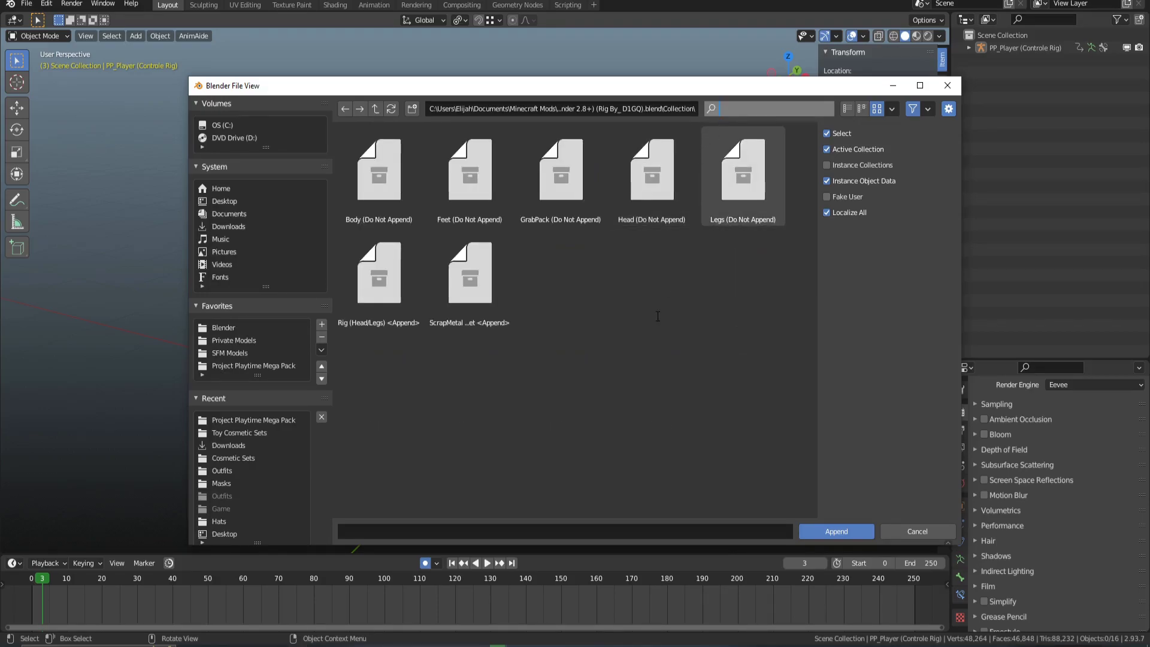
type("<")
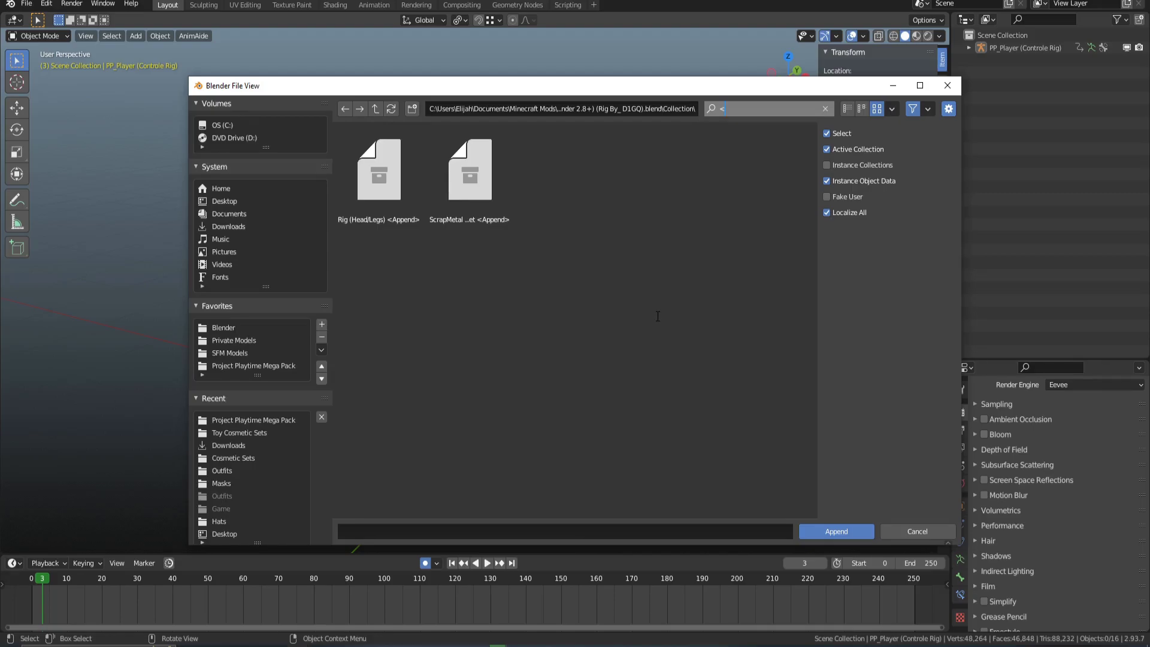
key("BackSpace")
type("<")
key("Return")
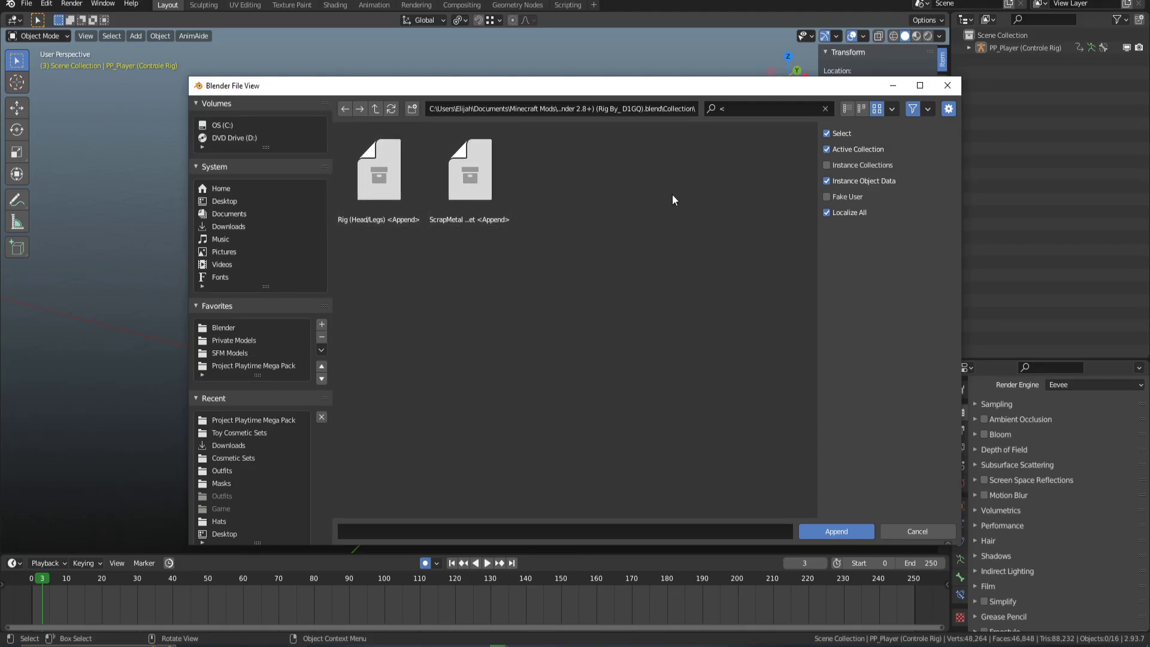
left_click(398, 200)
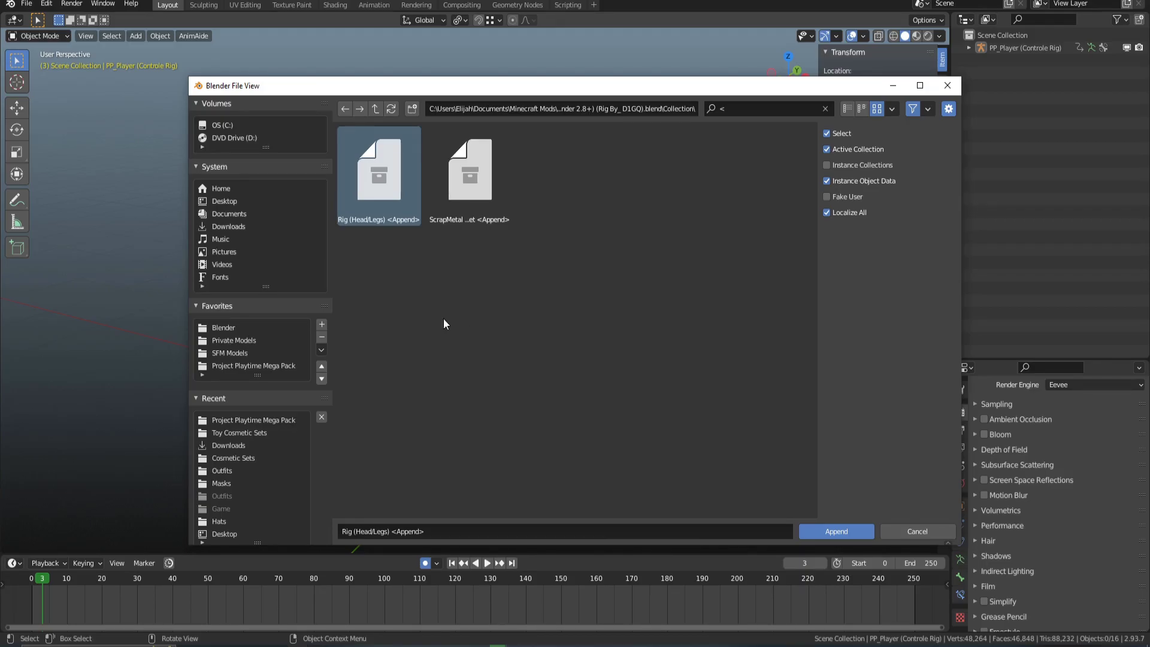
Re-filter by '<' and select ScrapMetal Model Set together with the Rig collection.
key("ctrl+f")
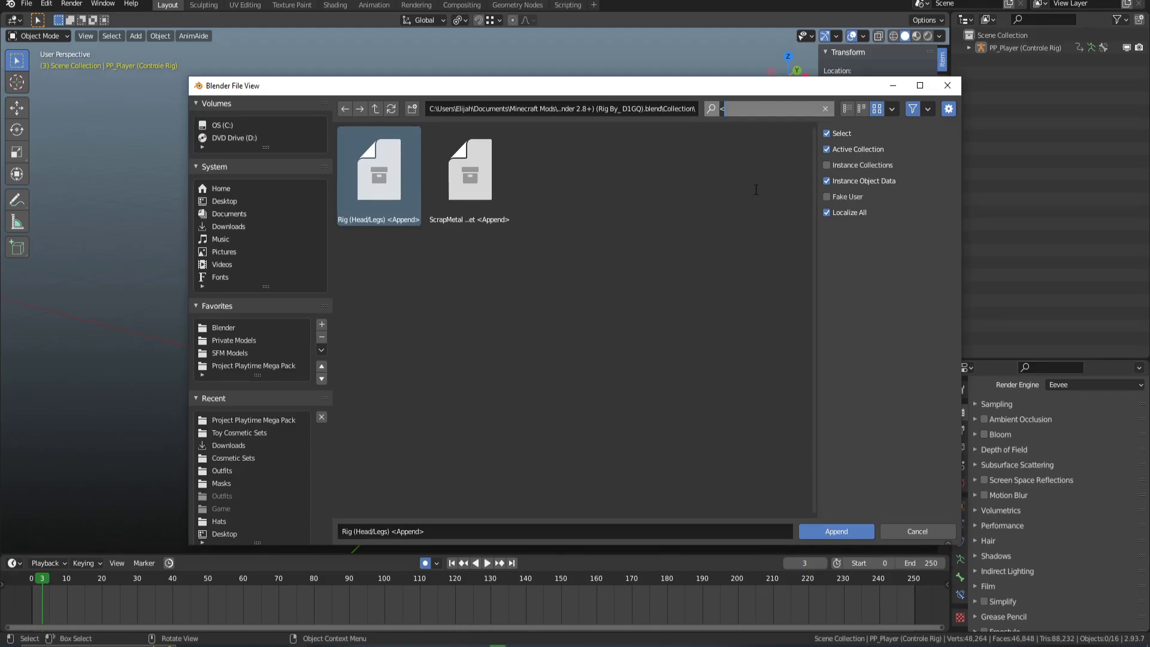
key("BackSpace")
left_click(481, 204)
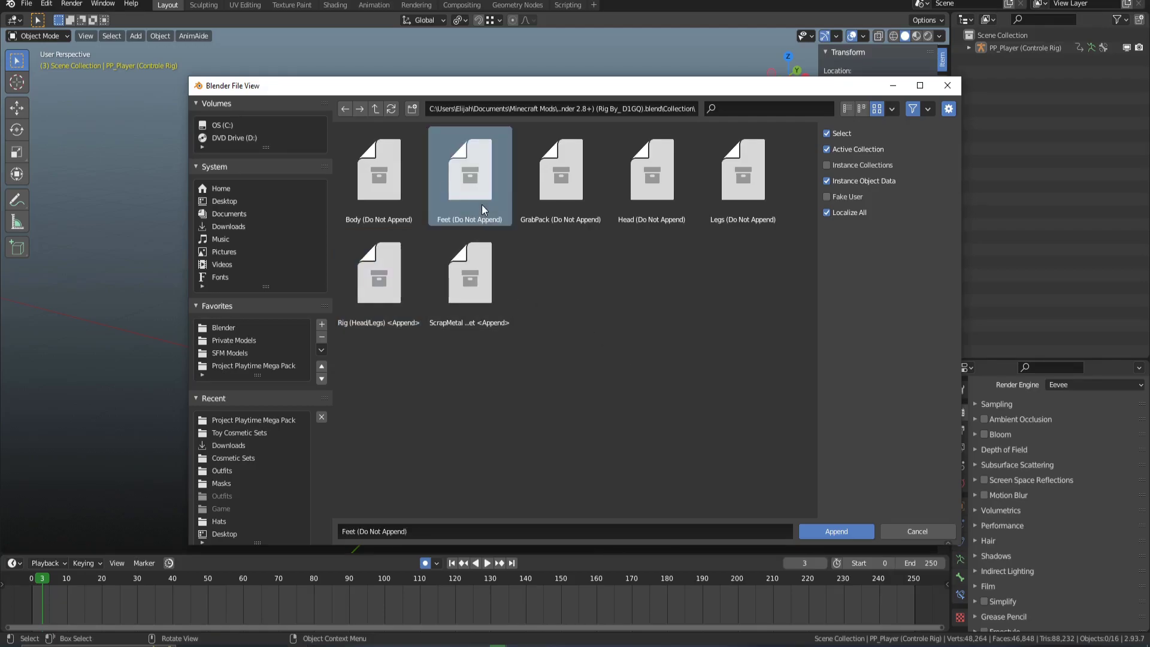
left_click(589, 204)
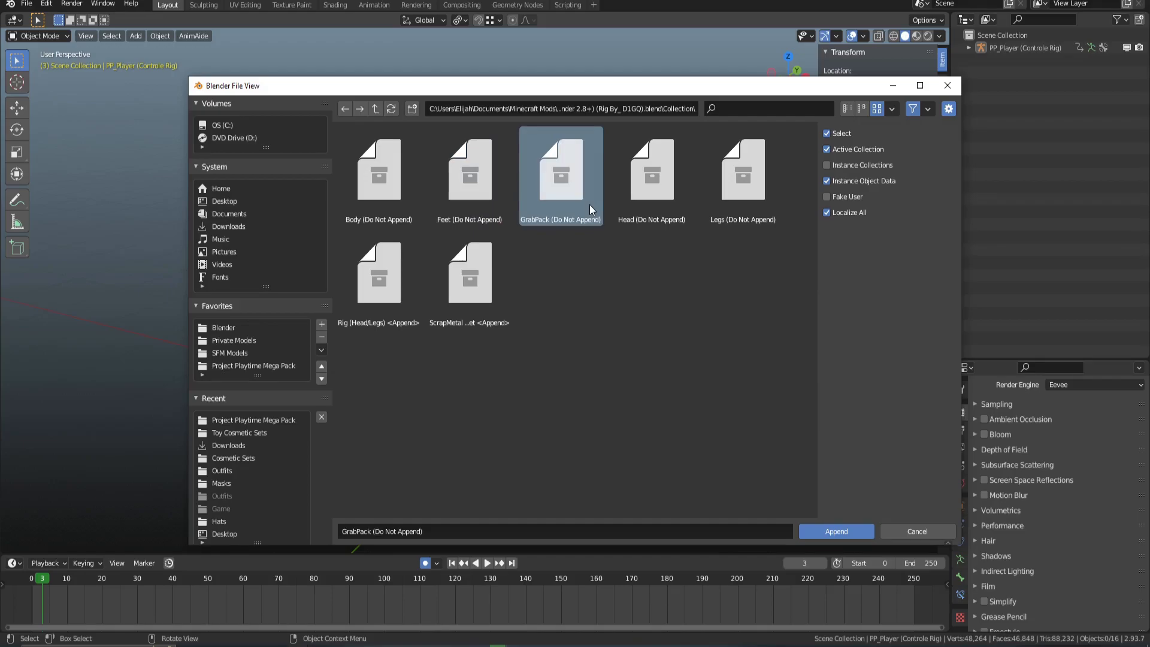
left_click(737, 108)
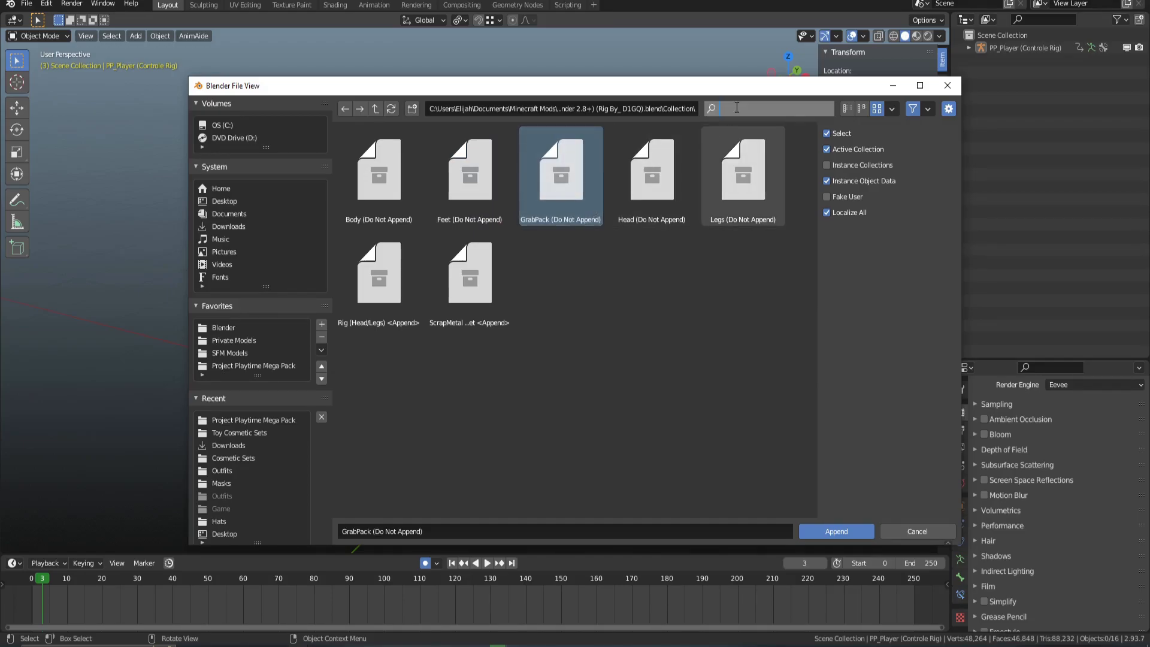
type("<")
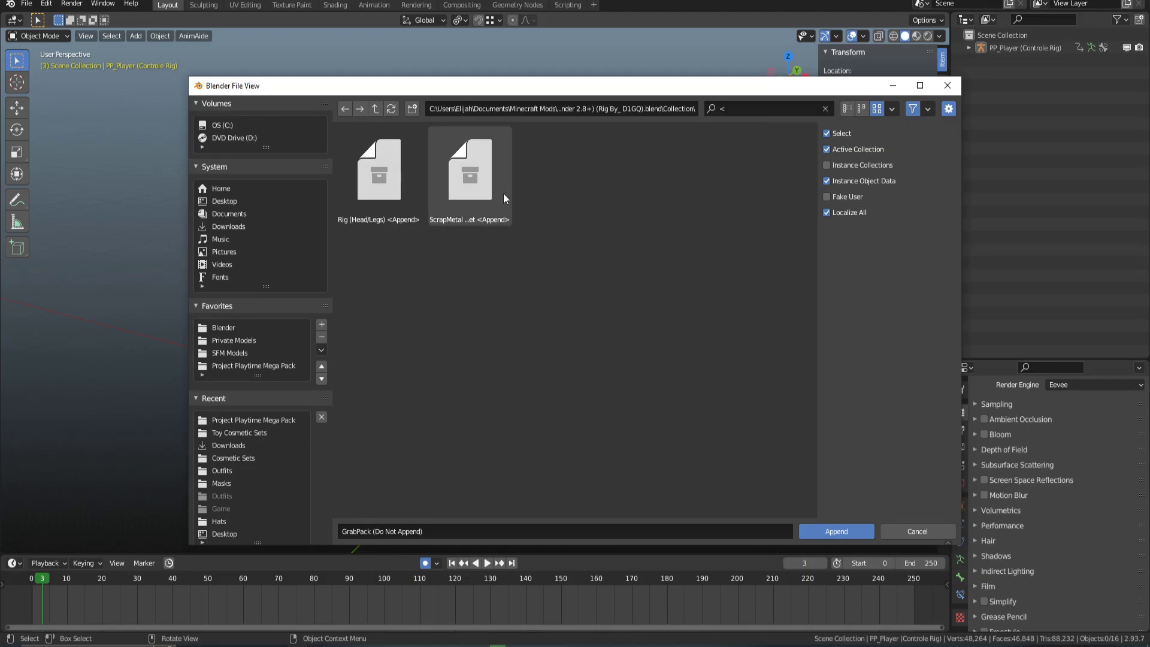
left_click(494, 180)
left_click(360, 207, "ctrl")
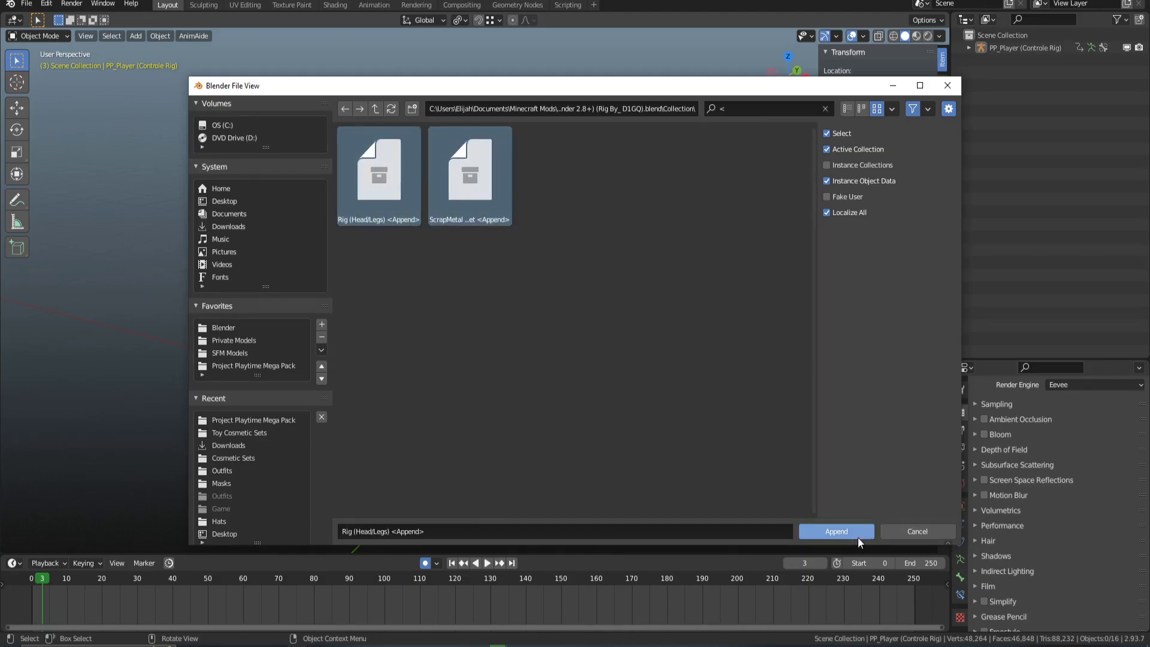
Append the Rig (Head/Legs) and ScrapMetal Model Set collections, then select the PP_Player control rig.
left_click(834, 530)
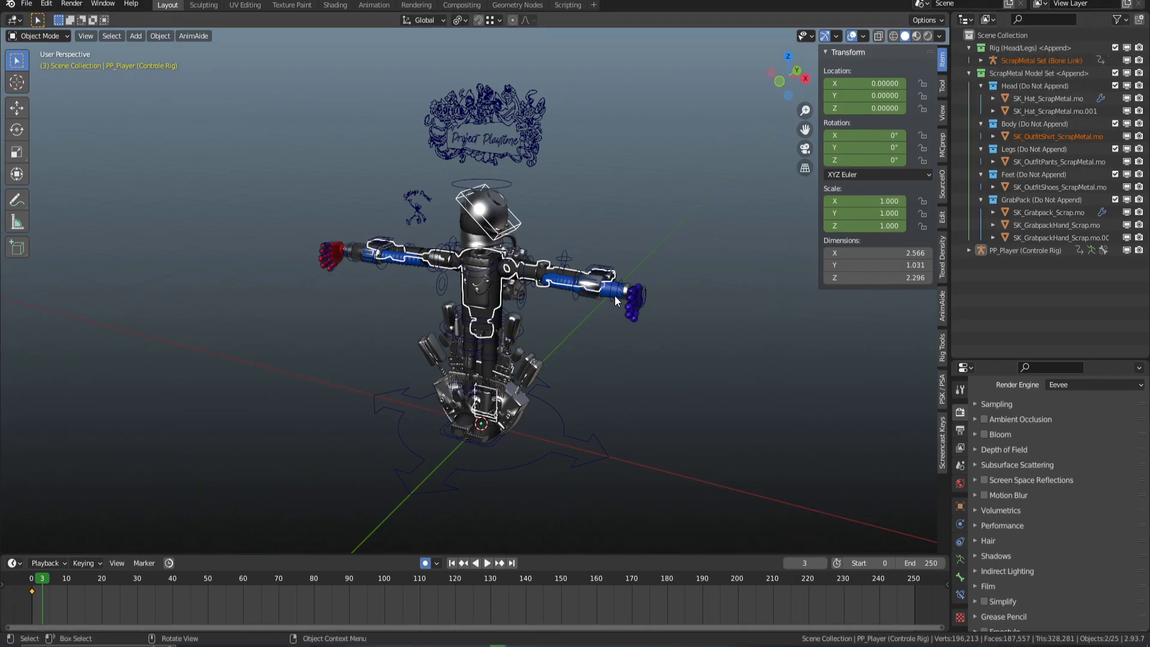
scroll(559, 415, "down", 1)
left_click(574, 452)
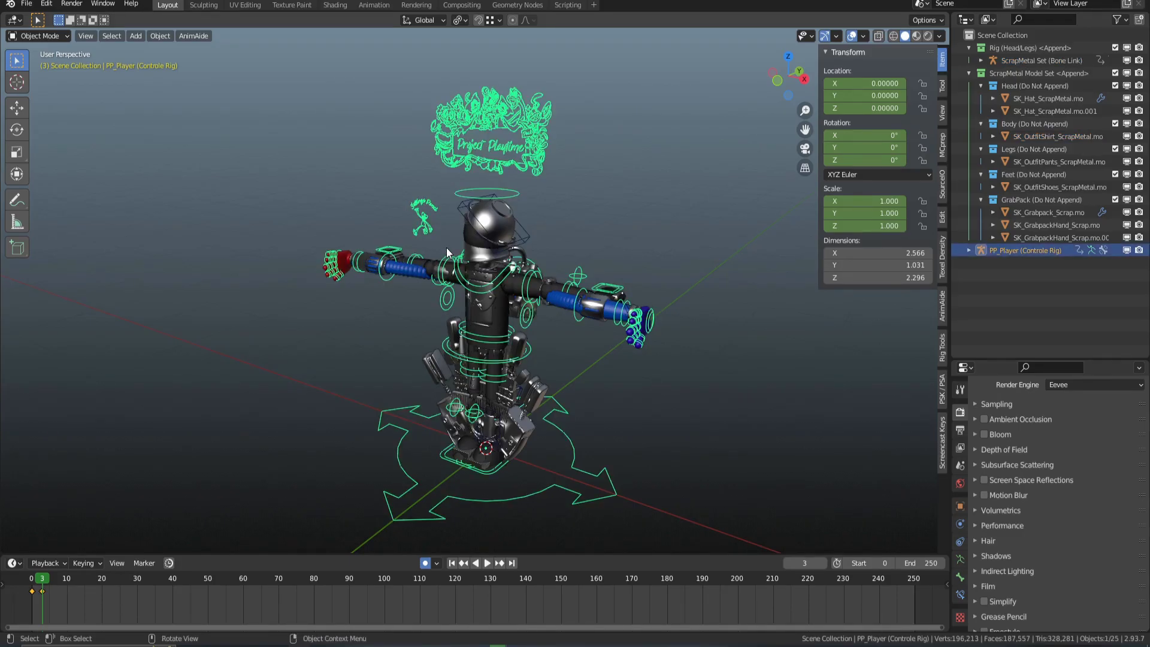
In Pose Mode, select the rig's settings bone and set More Settings to 1.
key("ctrl+Tab")
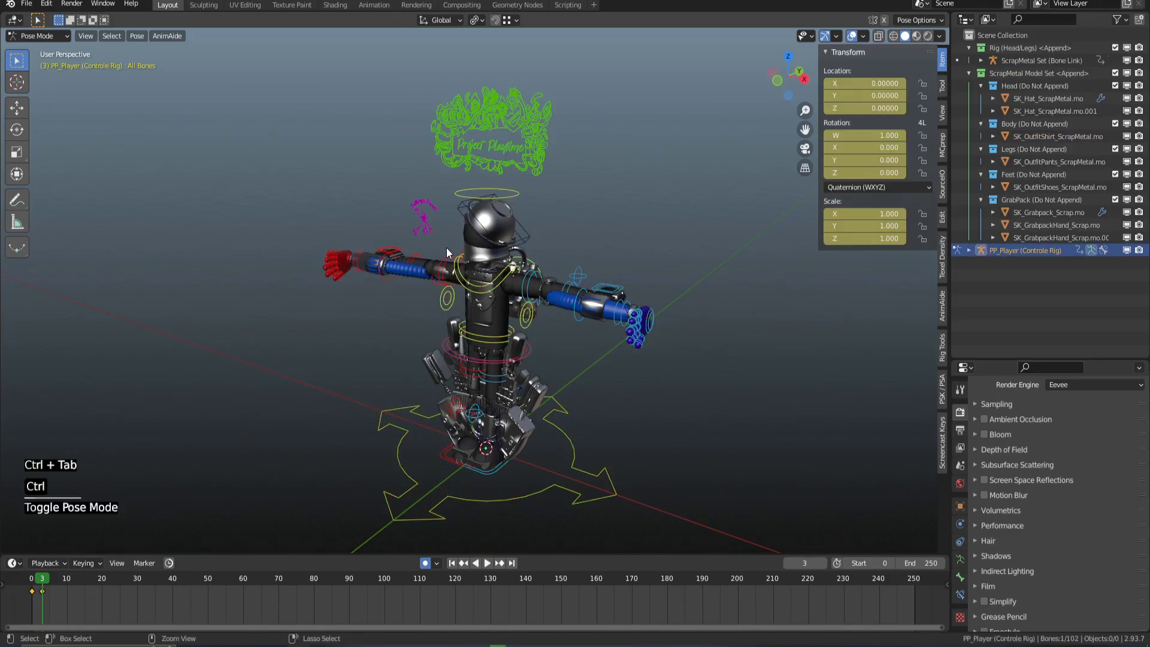
left_click(430, 214)
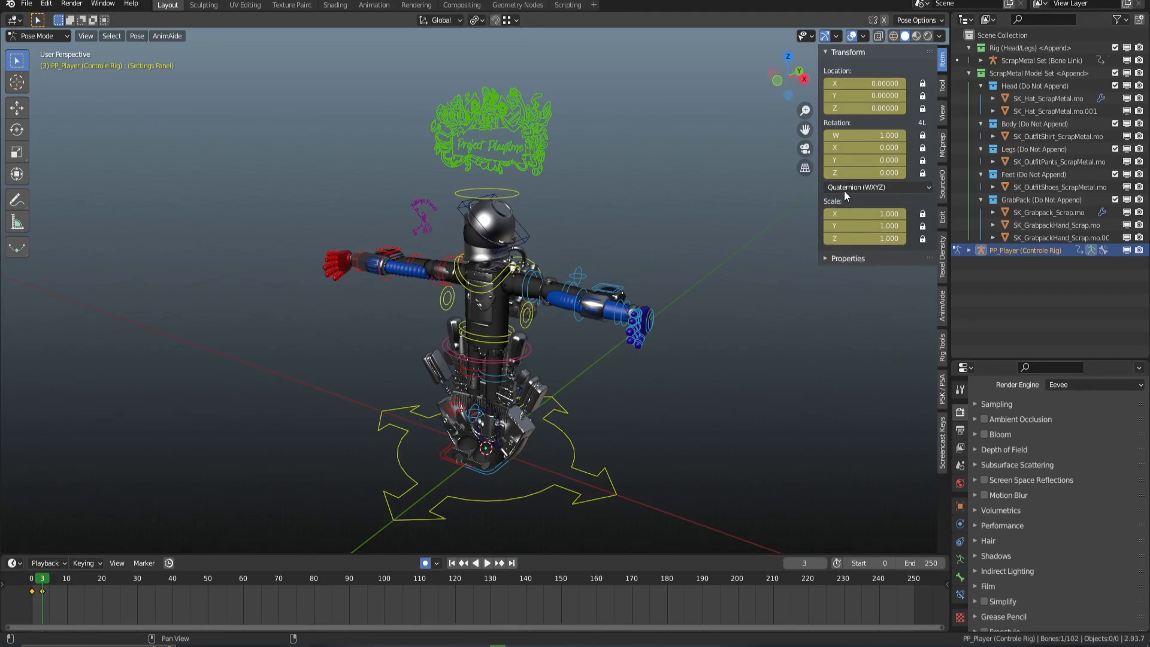
key("n")
key("n")
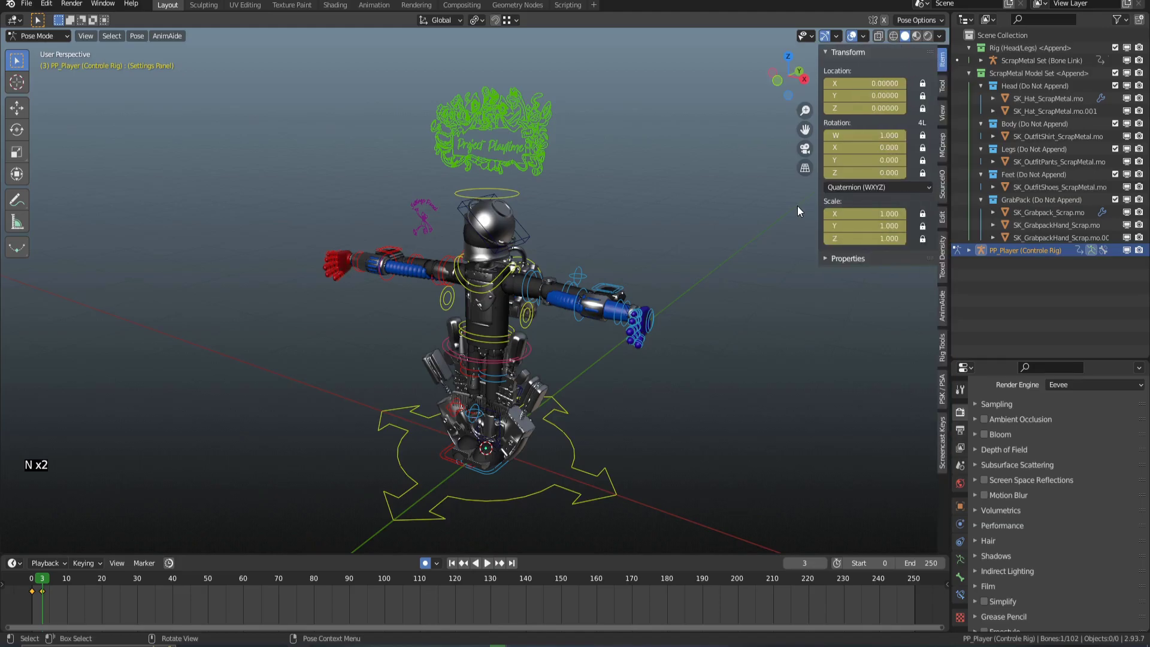
left_click(837, 258)
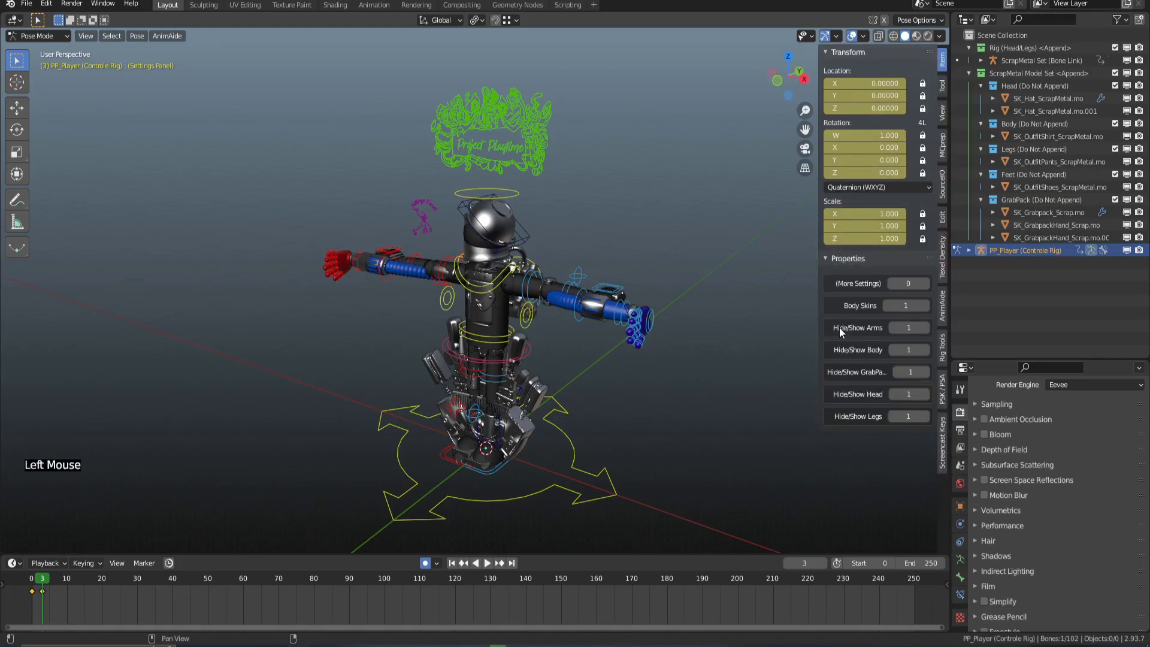
left_click(908, 284)
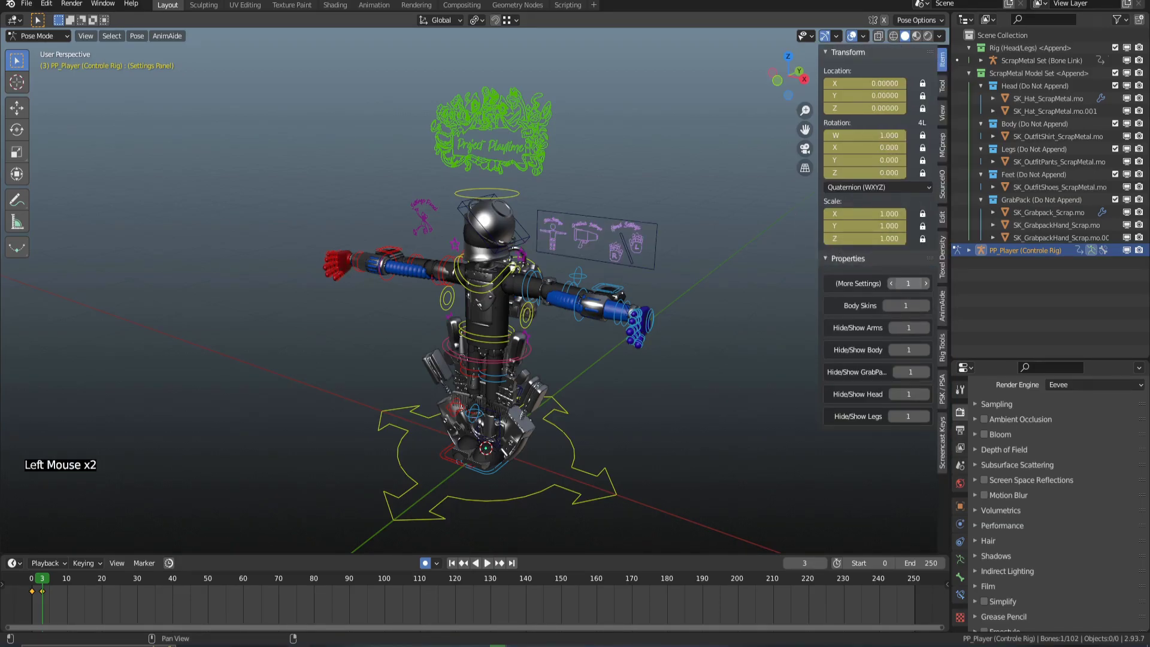
Set Hide/Show Head, Legs, Body, Arms and GrabPack to 0, then return to Object Mode.
left_click(893, 394)
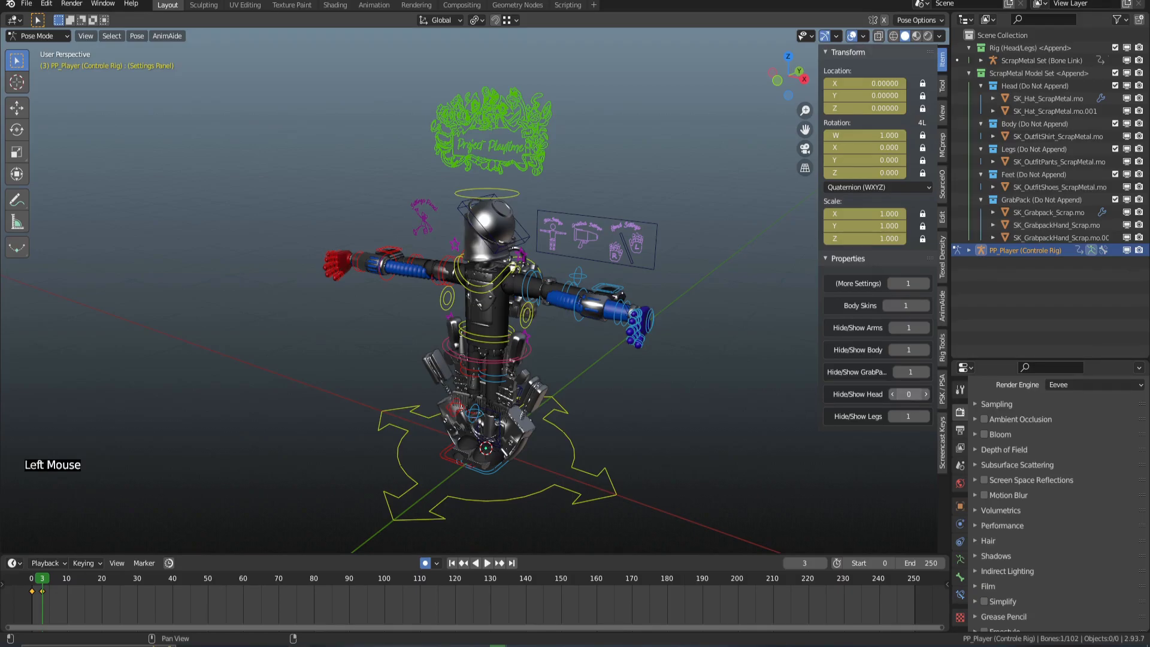
left_click(892, 417)
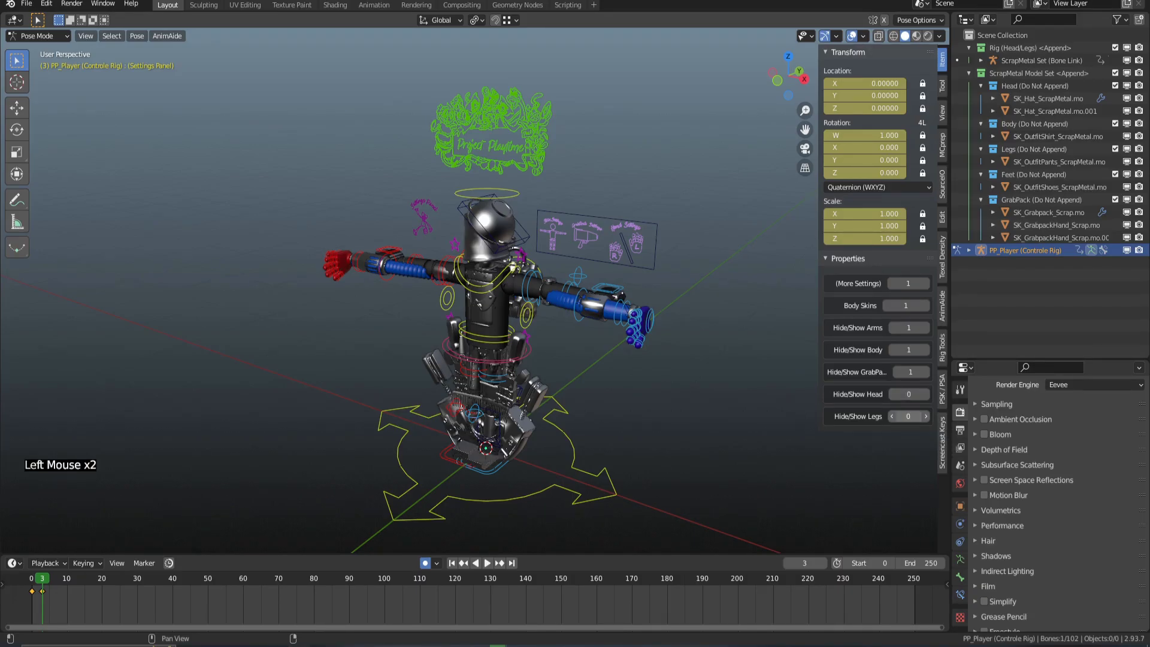
left_click(892, 350)
left_click(892, 328)
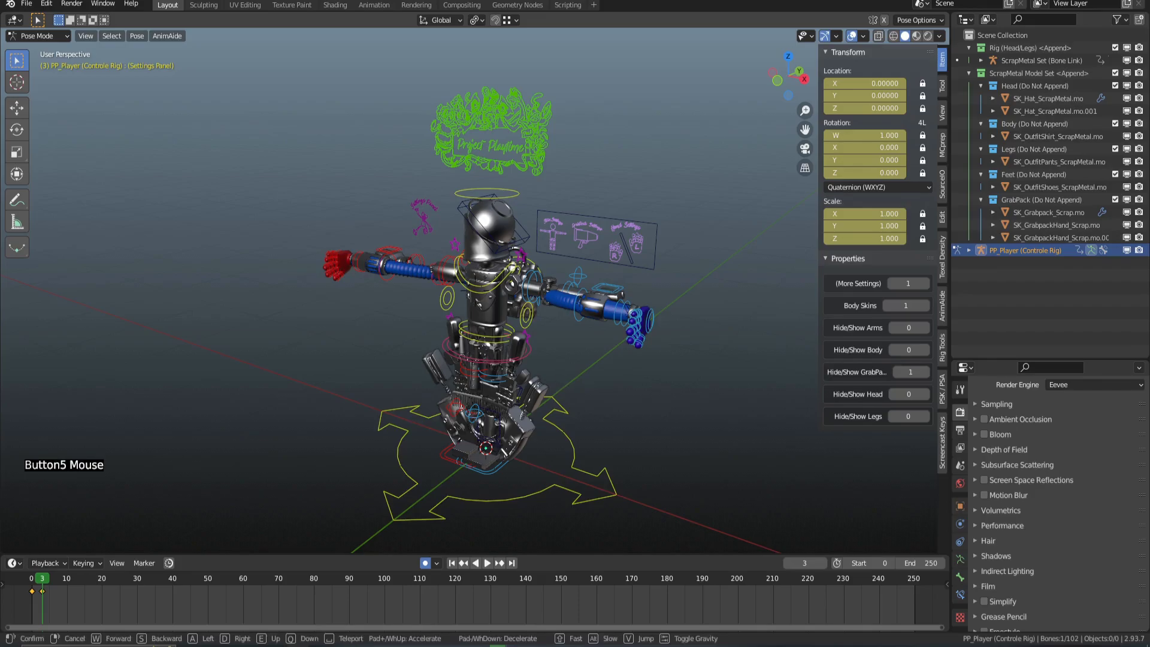
left_click(509, 294)
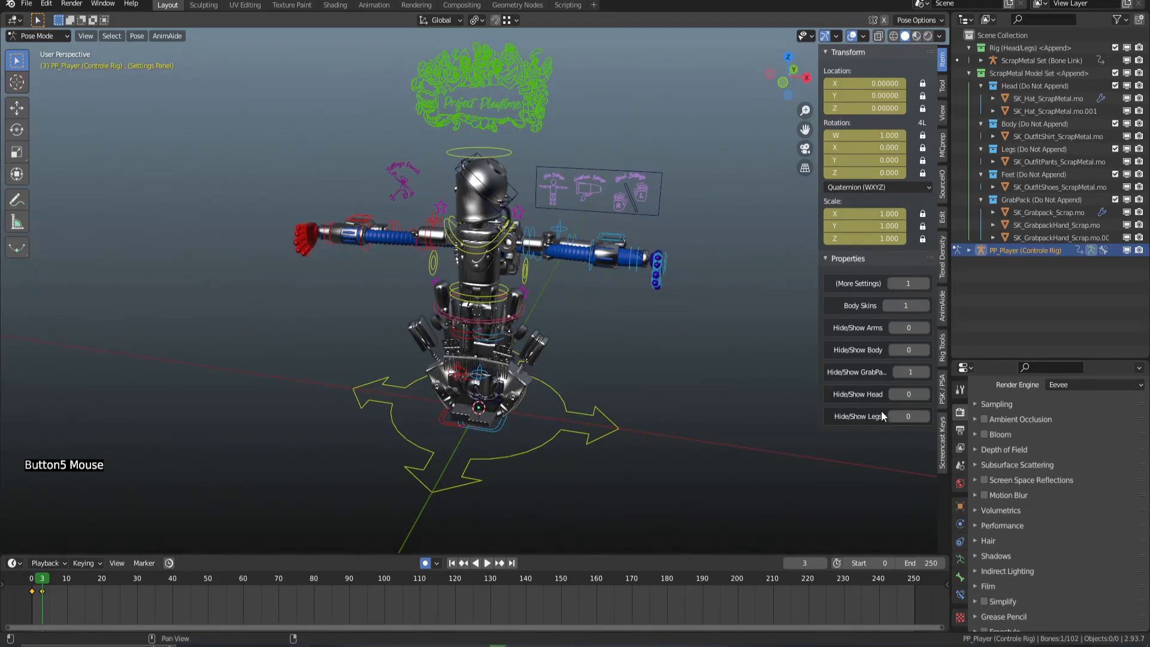
left_click(911, 371)
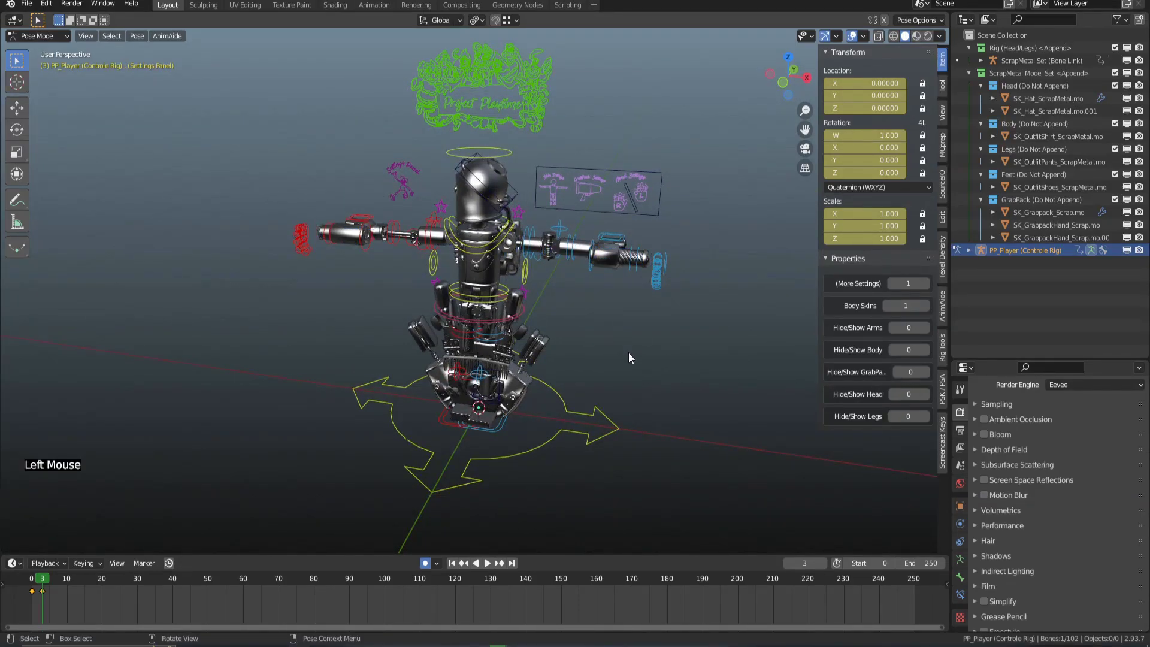
left_click(581, 326)
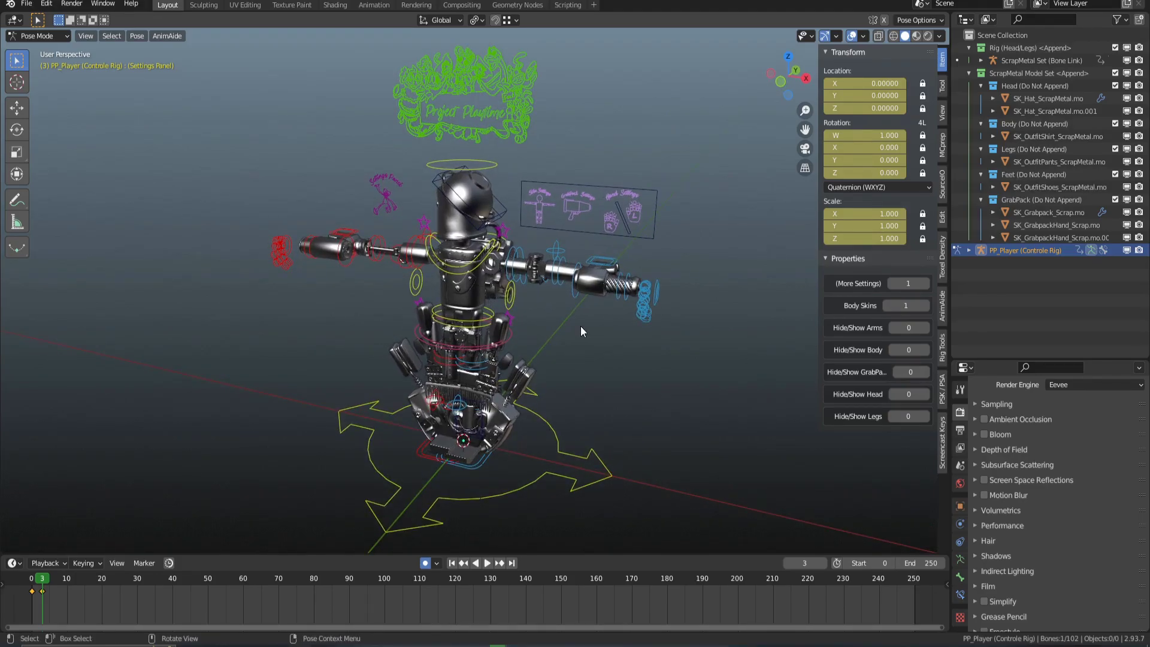
key("ctrl+Tab")
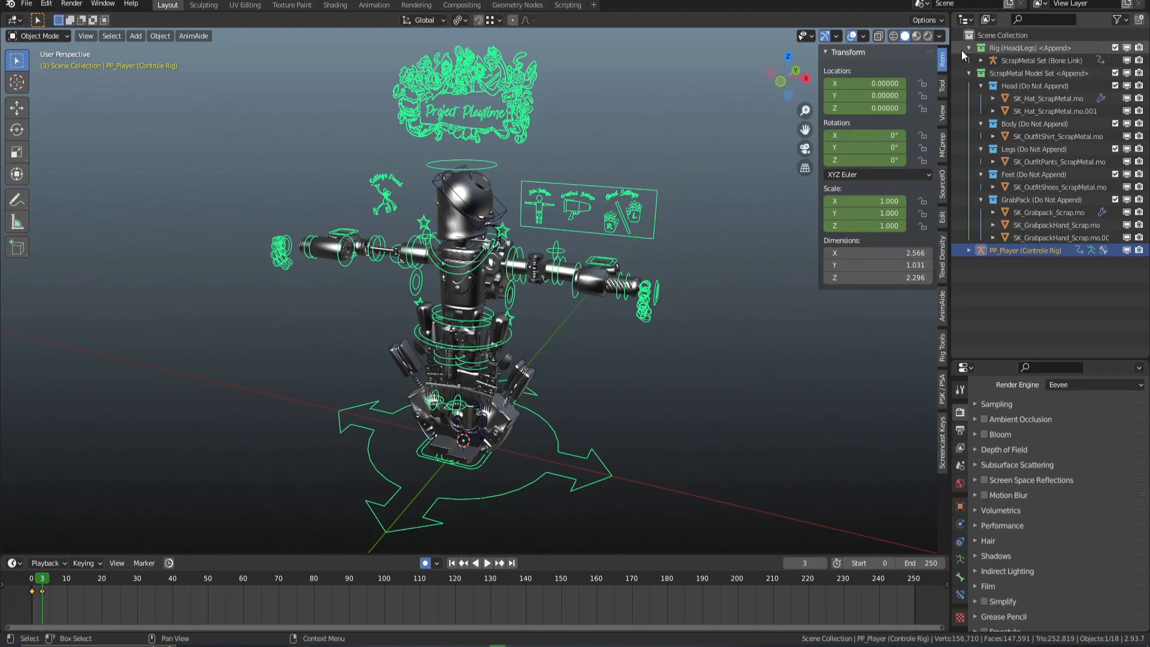
Box-select the ScrapMetal rig and cosmetic meshes in the Outliner, making ScrapMetal Set (Bone Link) active.
left_click_drag(962, 50, 1066, 236)
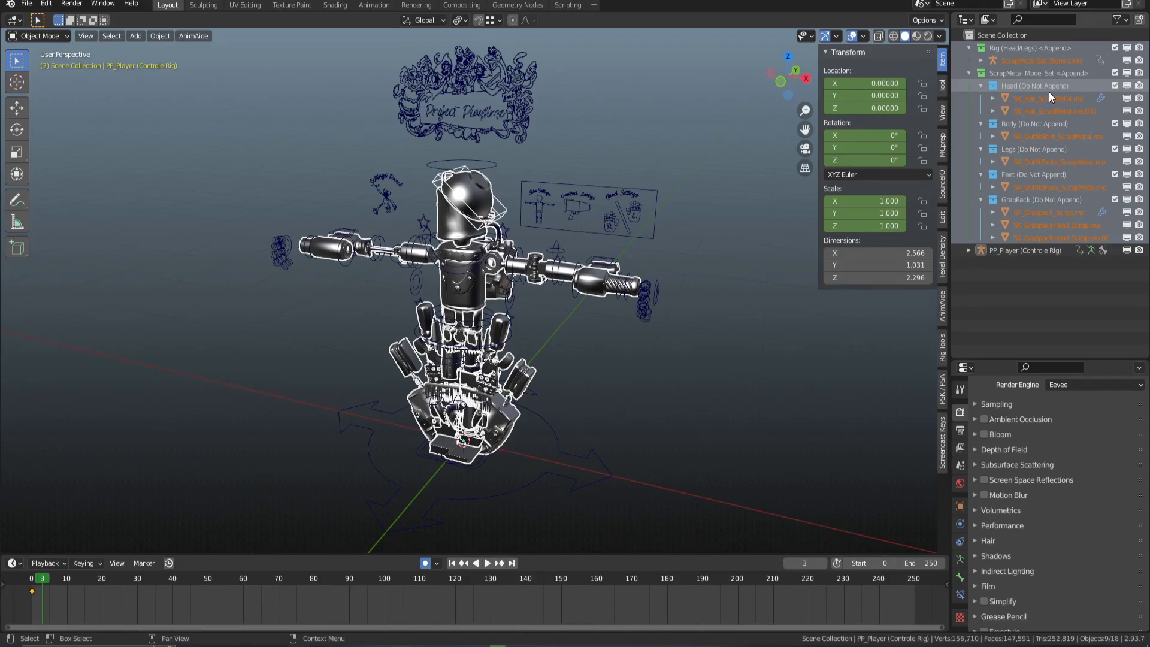
key("shift+grave")
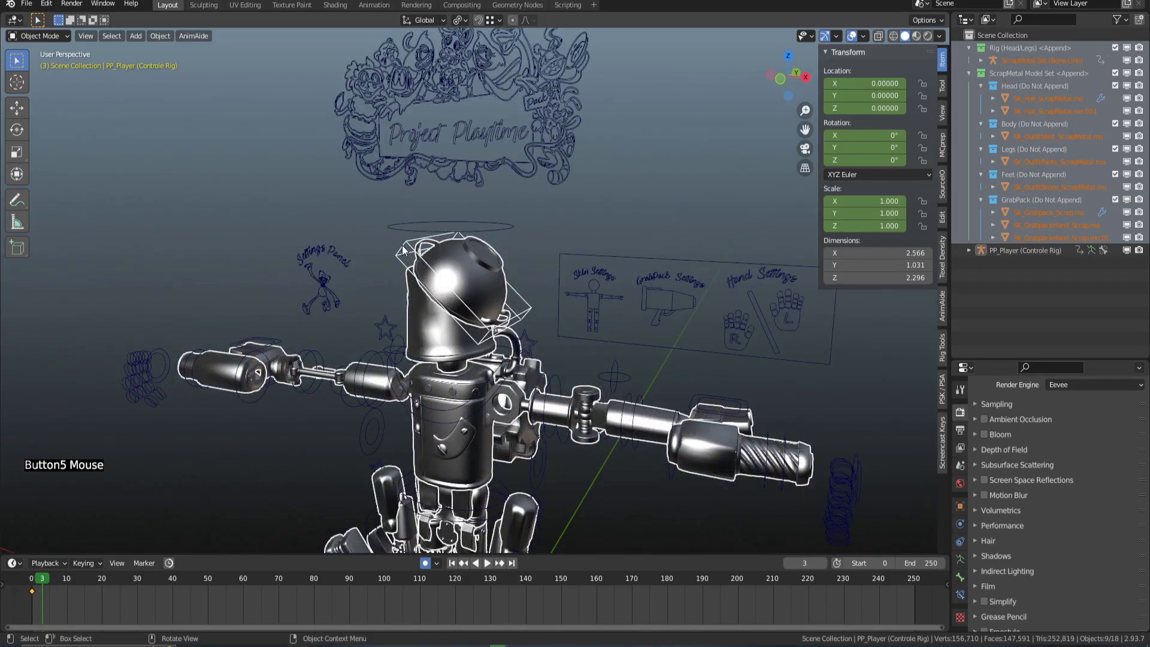
key("Escape")
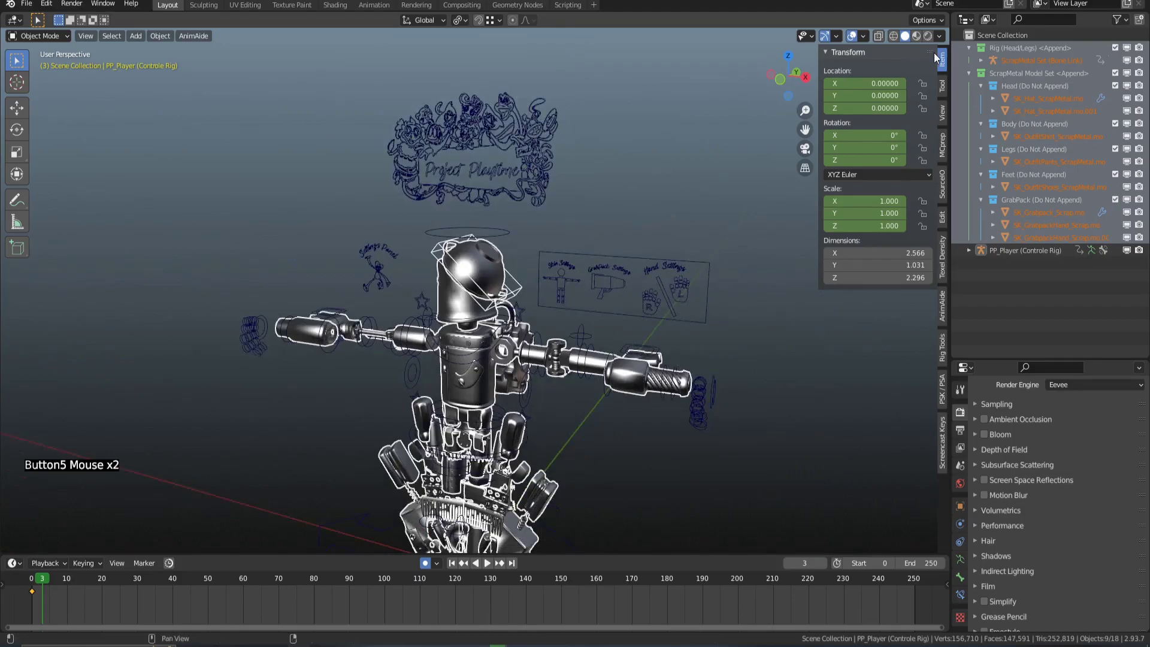
left_click(1016, 59, "ctrl")
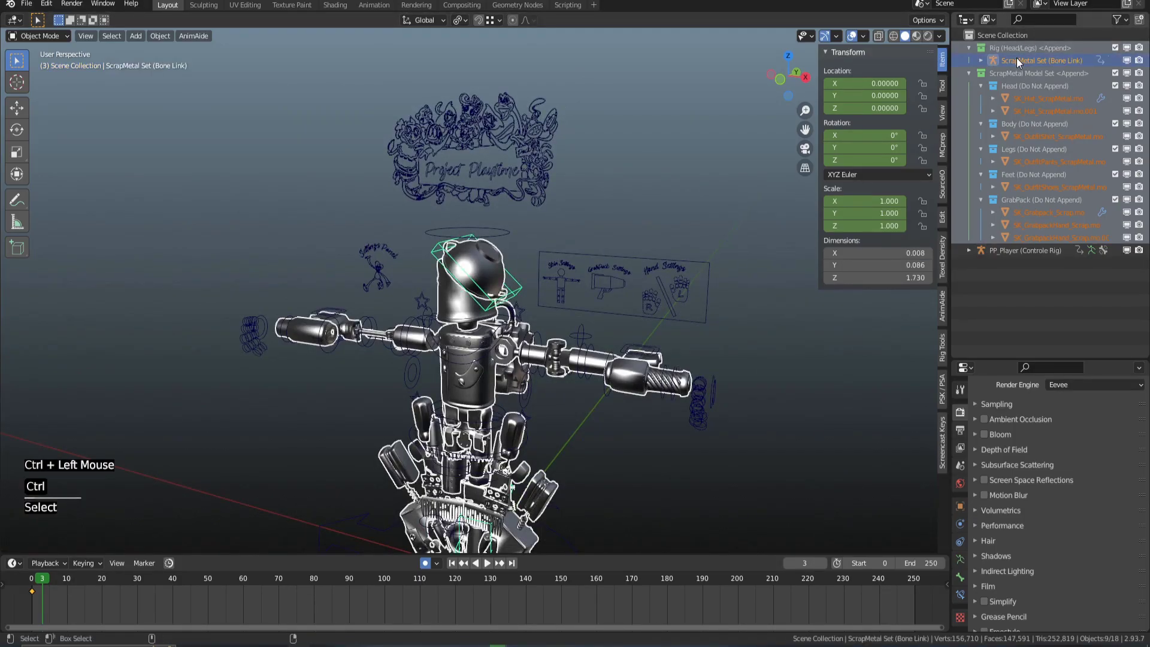
key("g")
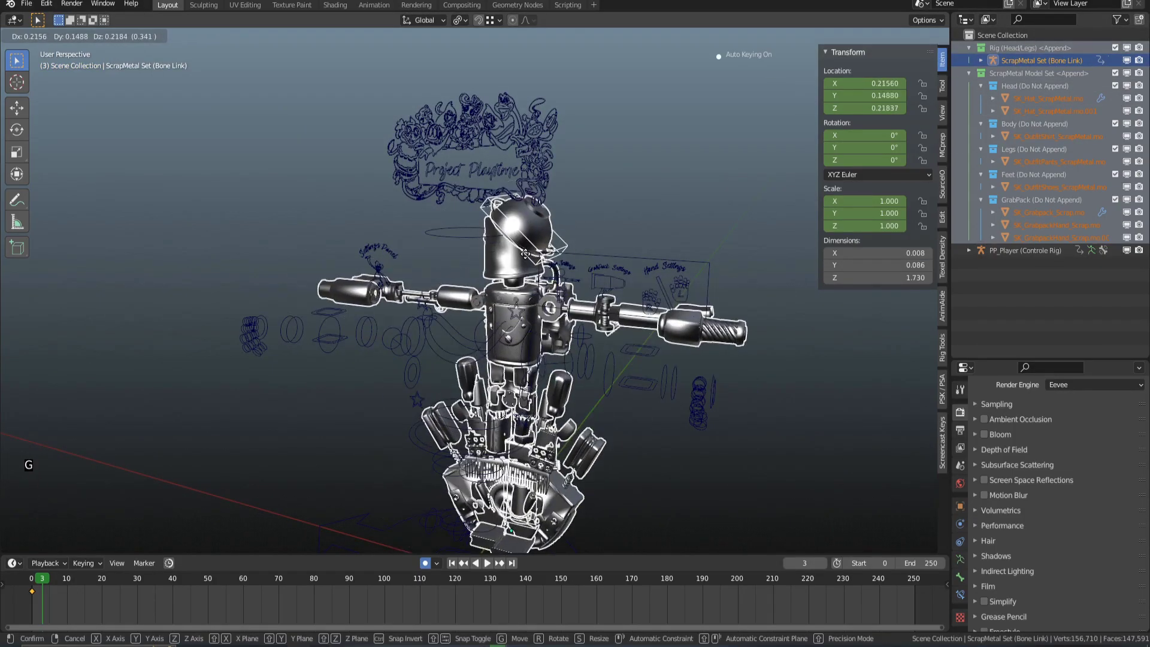
right_click(526, 259)
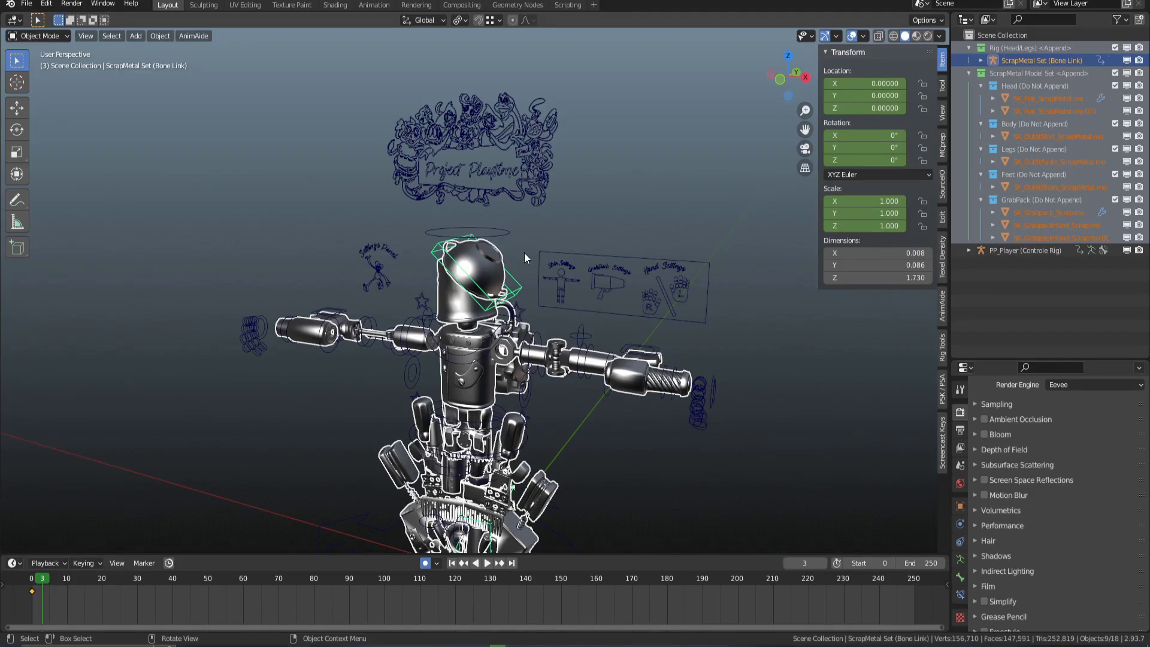
Try adding the PP_Player control rig to the selection, then undo it.
left_click(509, 223, "ctrl")
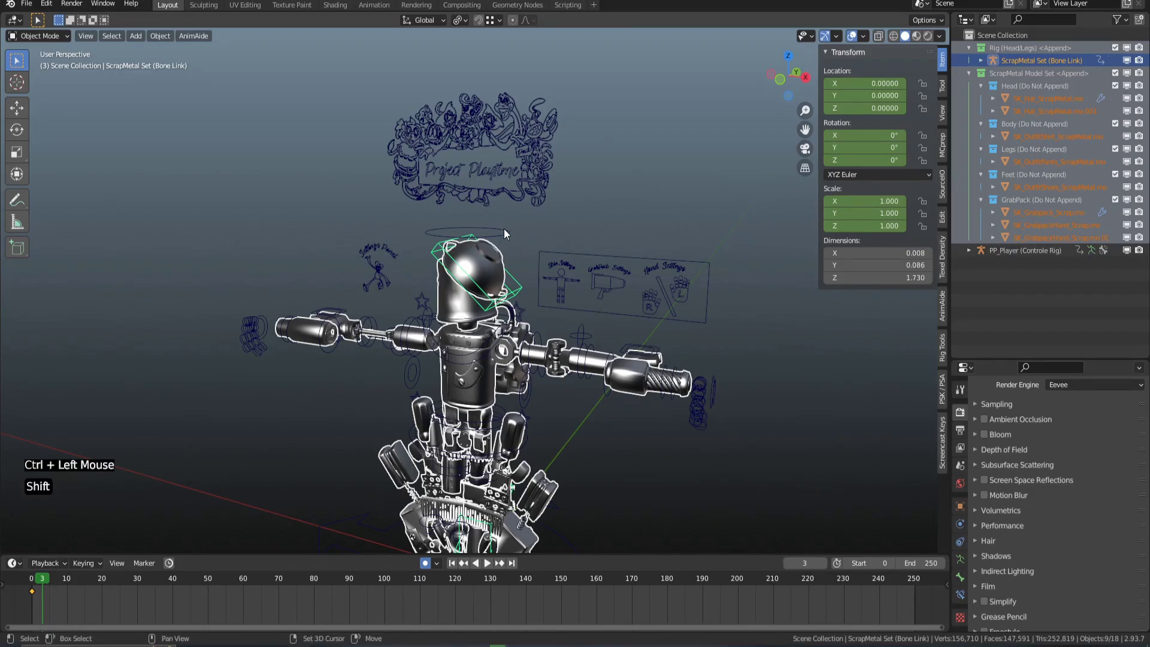
left_click(505, 226, "shift")
key("g")
key("ctrl+z")
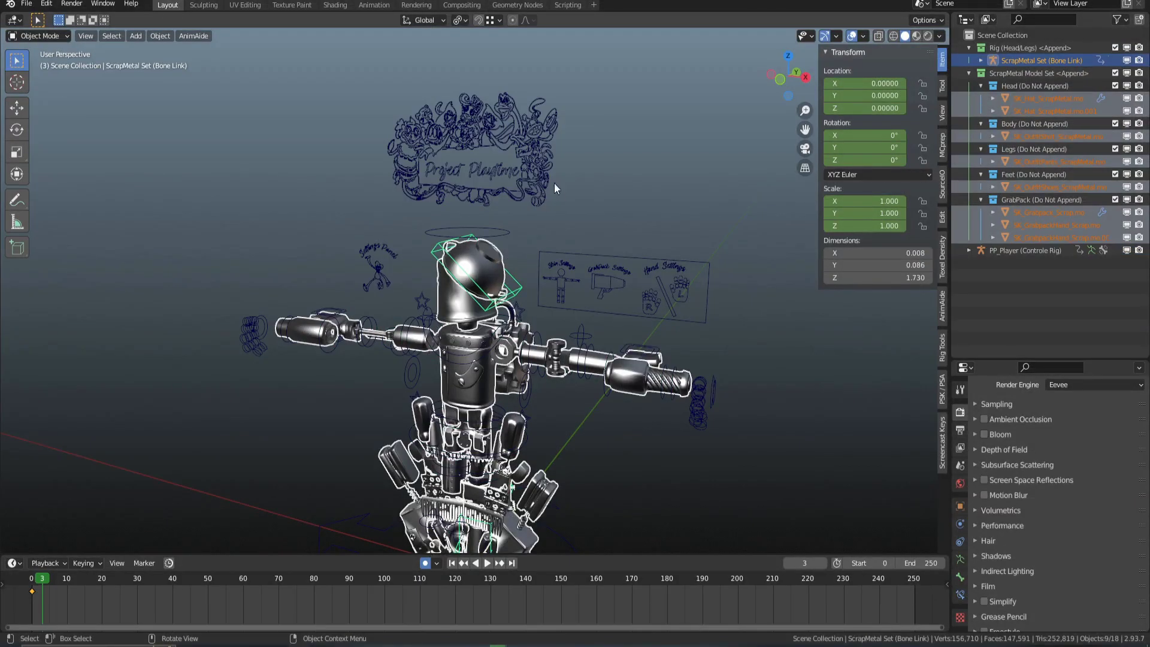
Load the add-cosmetic .py script into the Scripting workspace's Text Editor and run it.
left_click(566, 6)
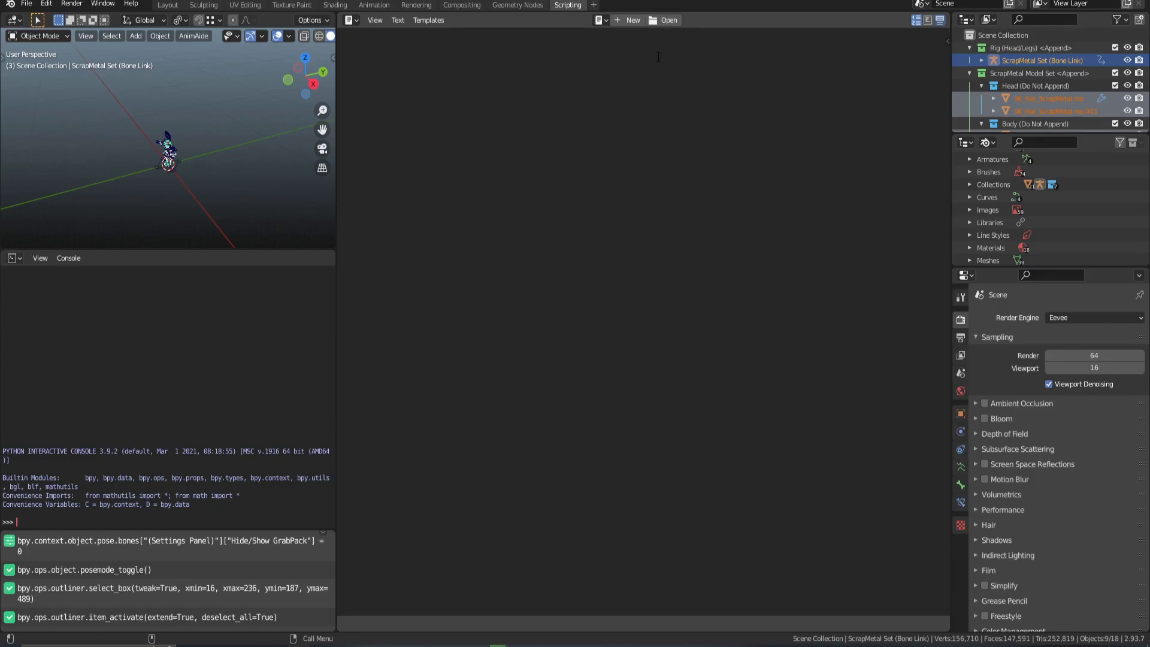
left_click(662, 22)
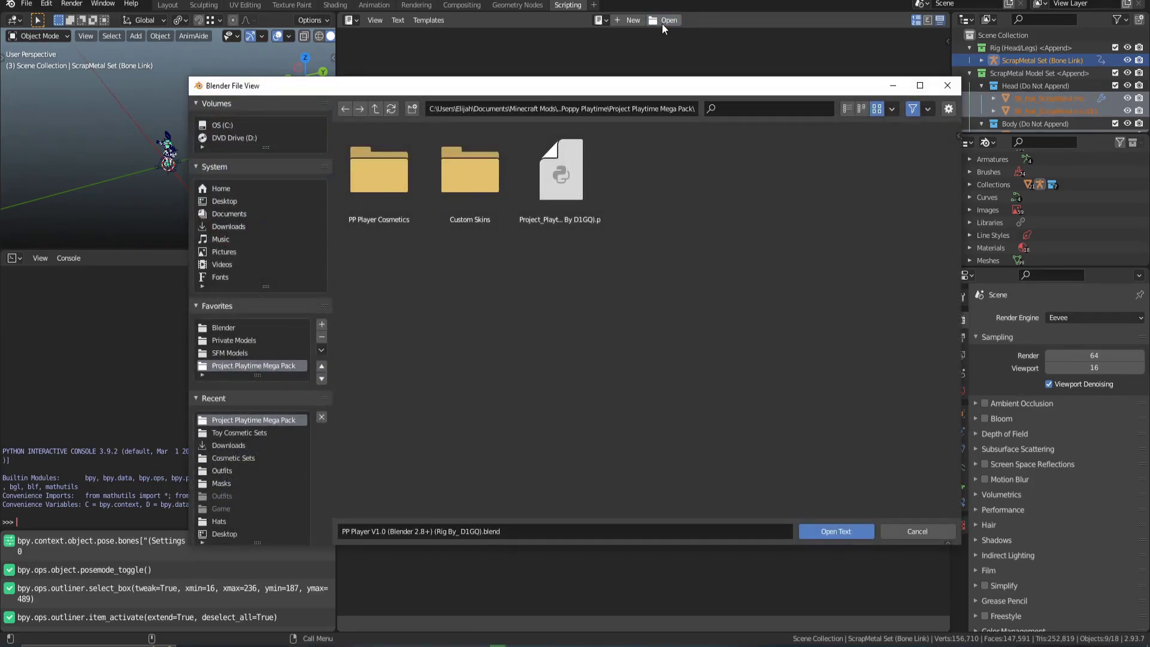
left_click(563, 199)
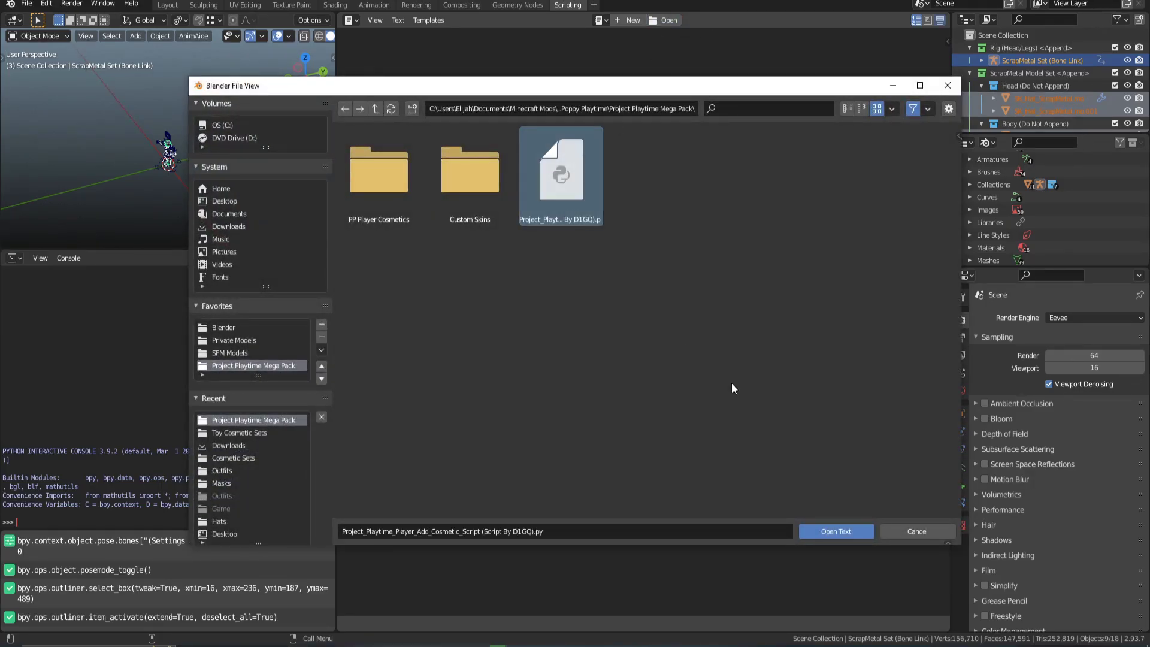
left_click(830, 526)
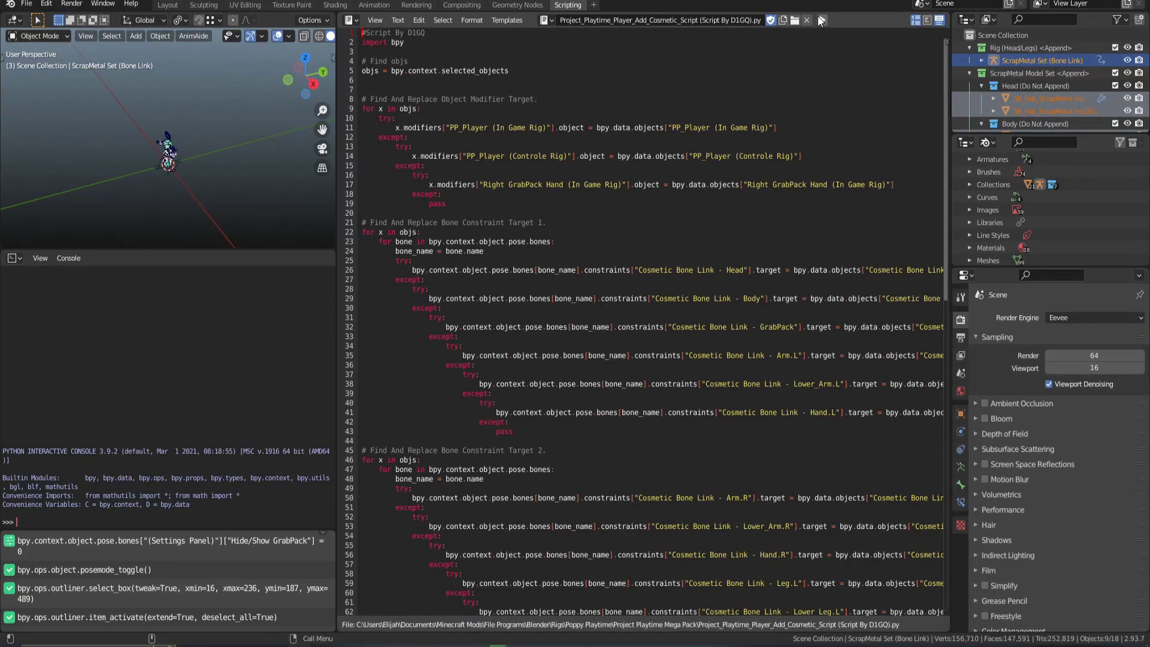
left_click(822, 20)
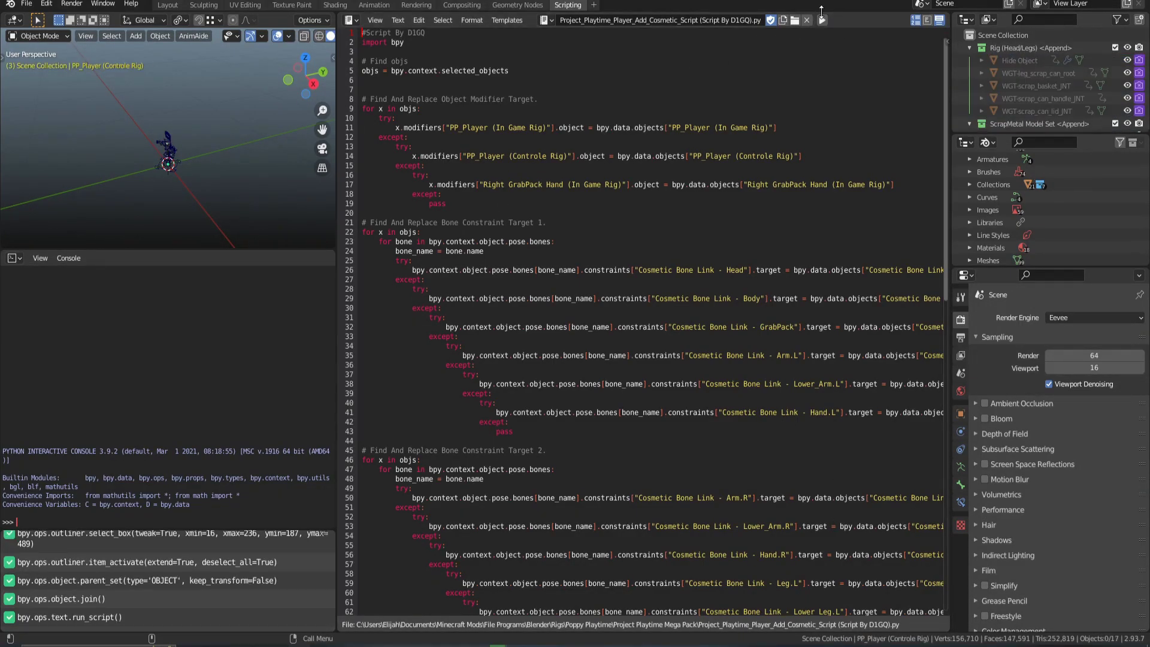
Back in Layout, pose PP_Player's Body_Root and head bones to test the outfit follows.
left_click(170, 6)
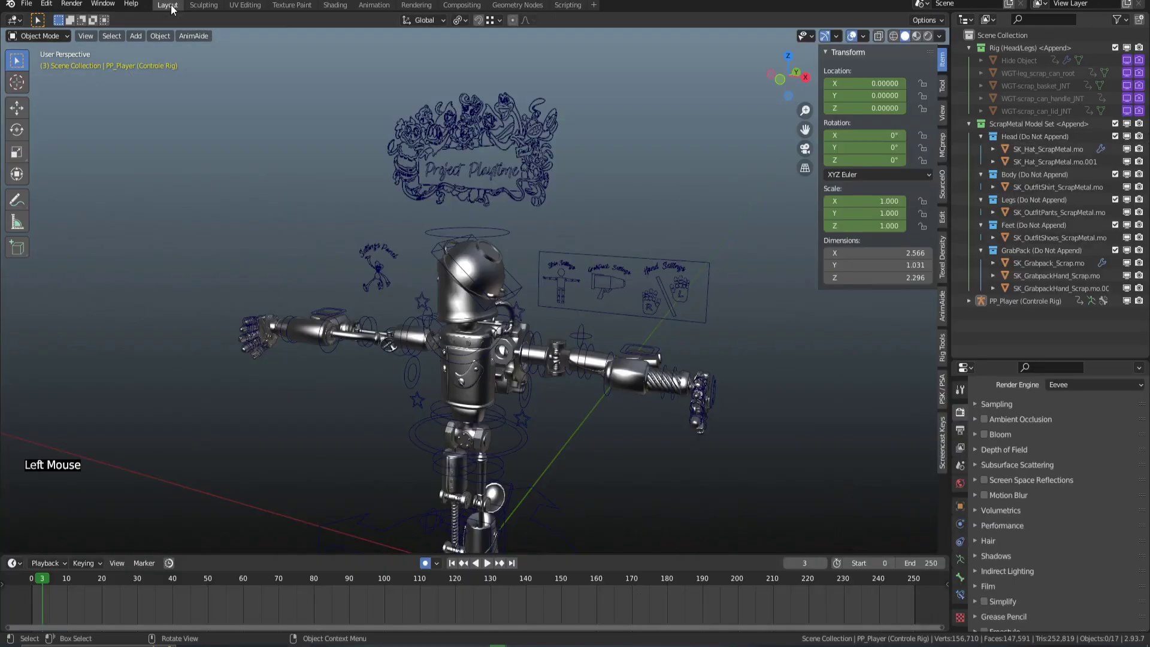
middle_click_drag(581, 333, 524, 360)
left_click(492, 311, "ctrl")
key("ctrl+Tab")
left_click(490, 292)
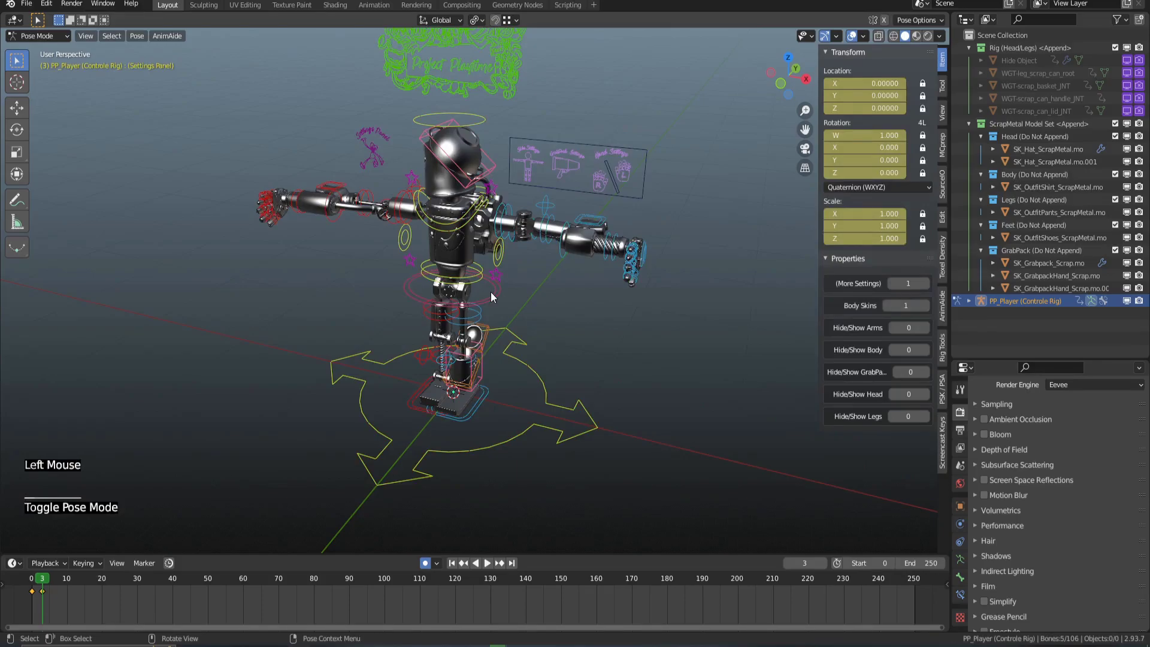
key("g")
left_click(512, 324)
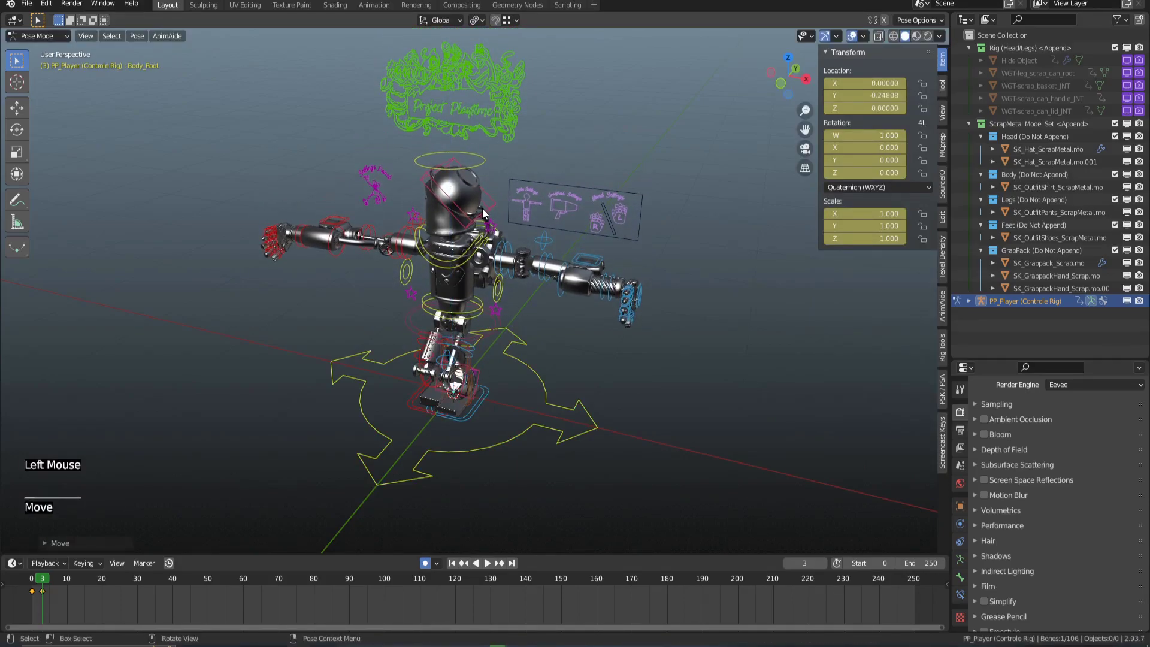
left_click(458, 164)
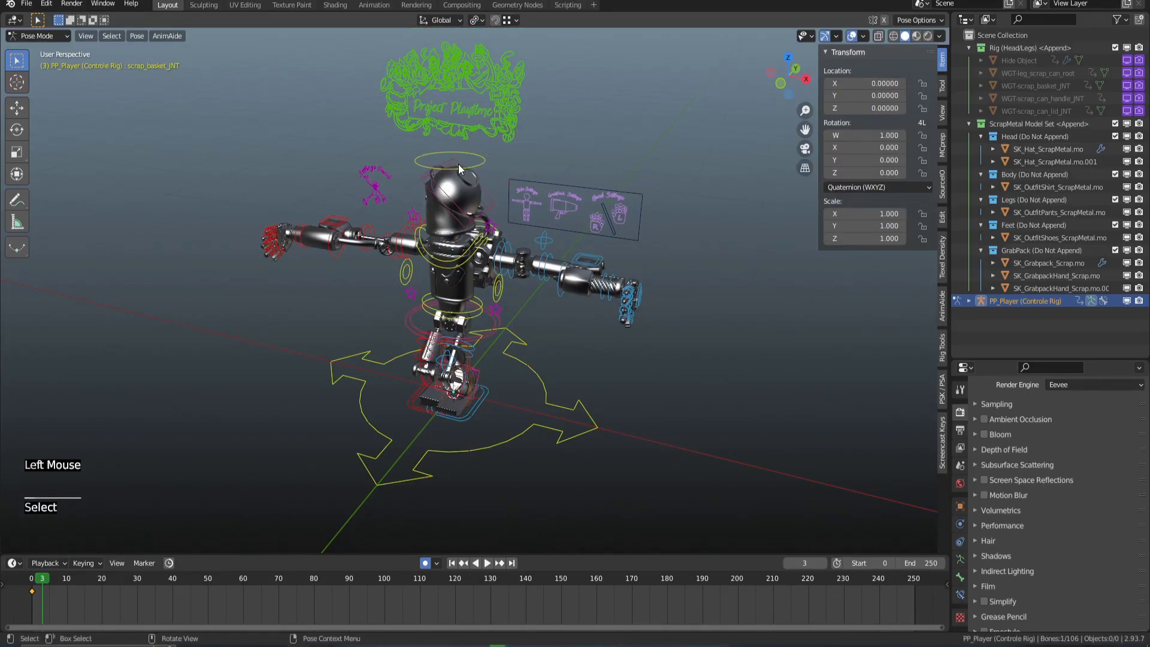
left_click(459, 165)
key("i")
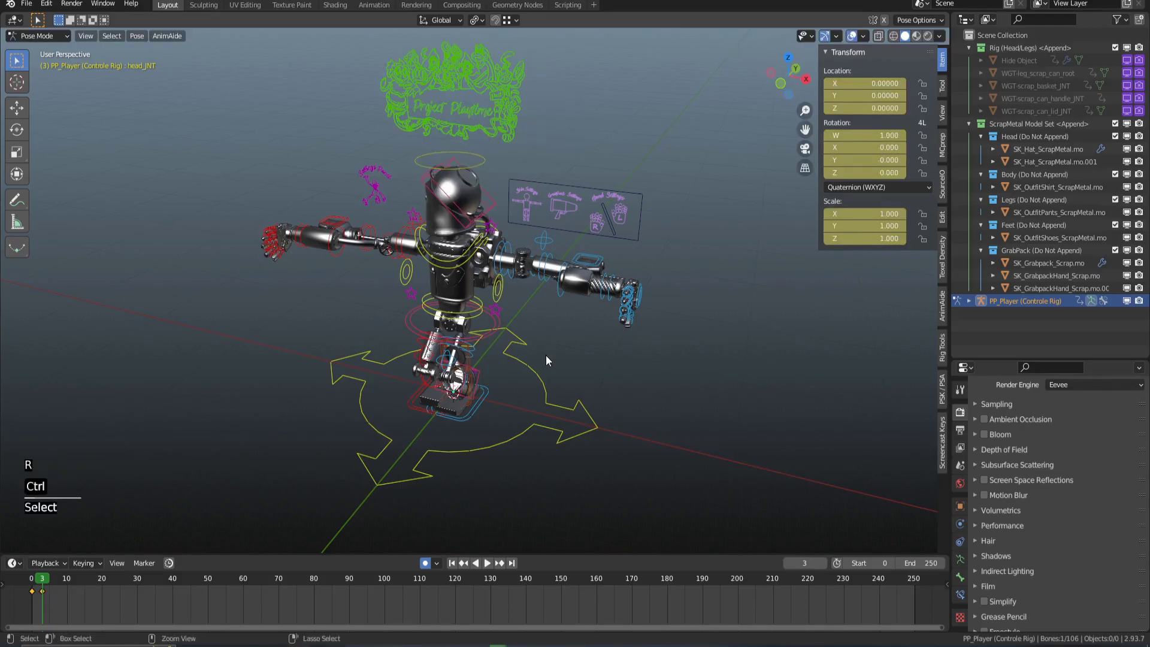
Select all bones and clear their location, rotation and scale back to the rest pose.
key("ctrl+Tab")
key("ctrl+Tab")
key("a")
key("alt+g")
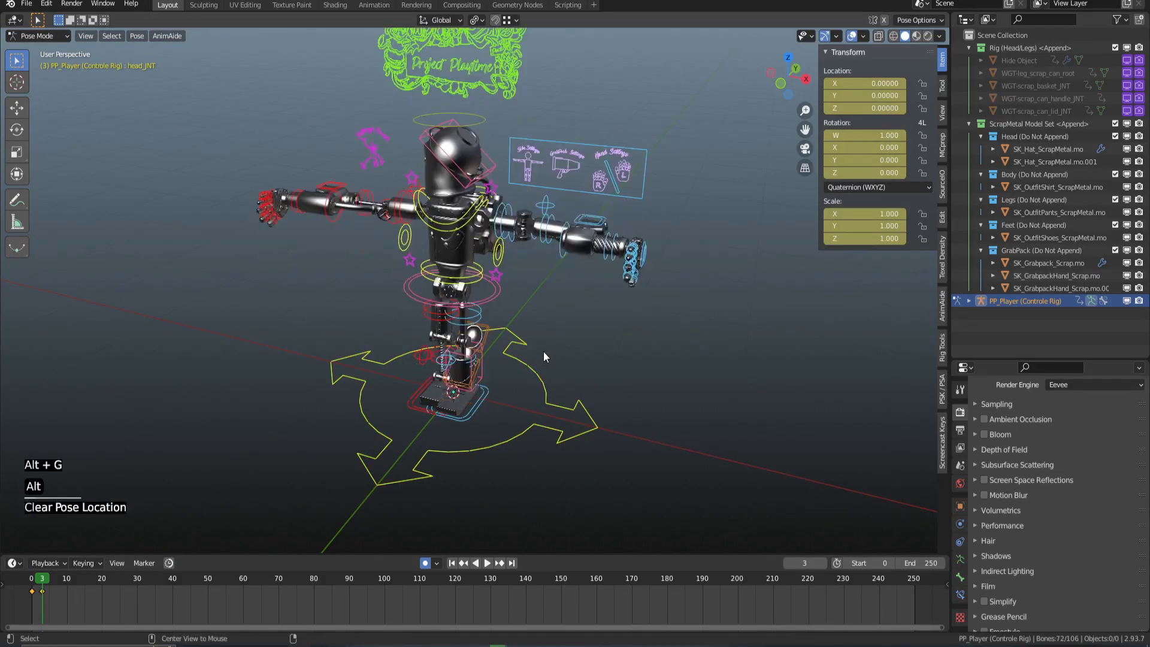
key("alt+r")
key("alt+s")
key("ctrl+Tab")
left_click(660, 339)
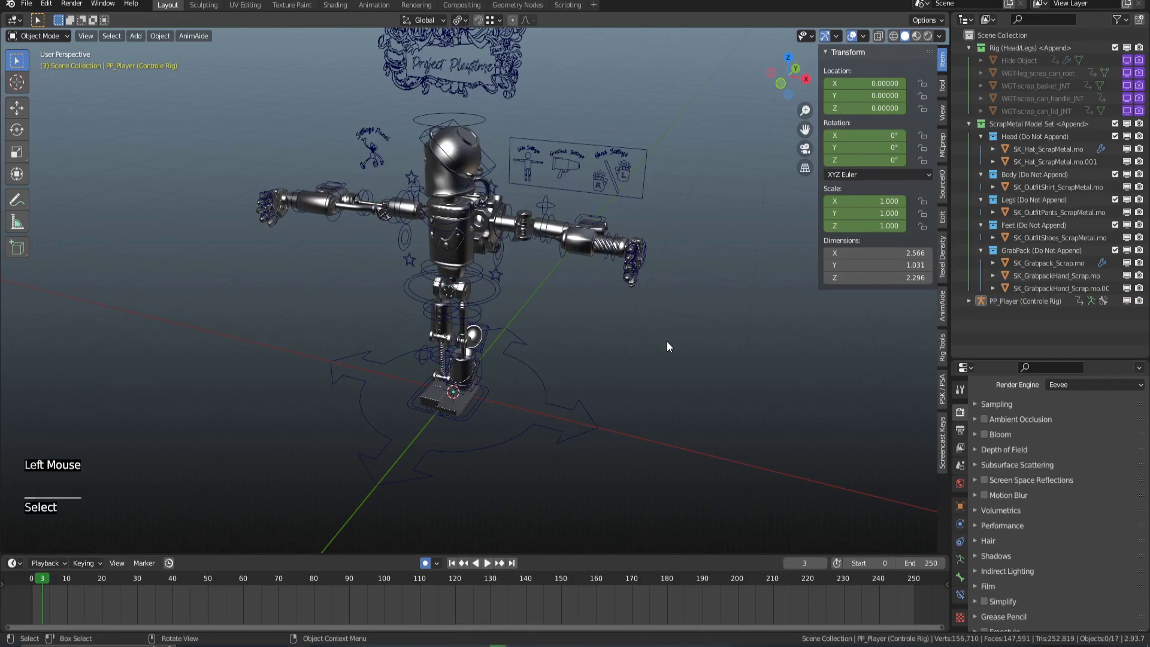